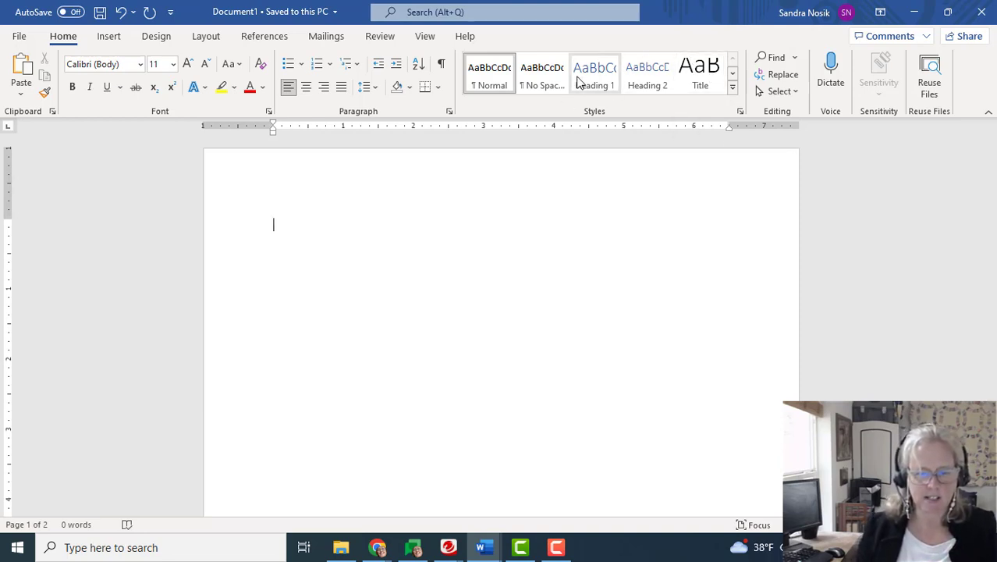
Enter "Script Title" in the Title style as the document's first line
click(700, 74)
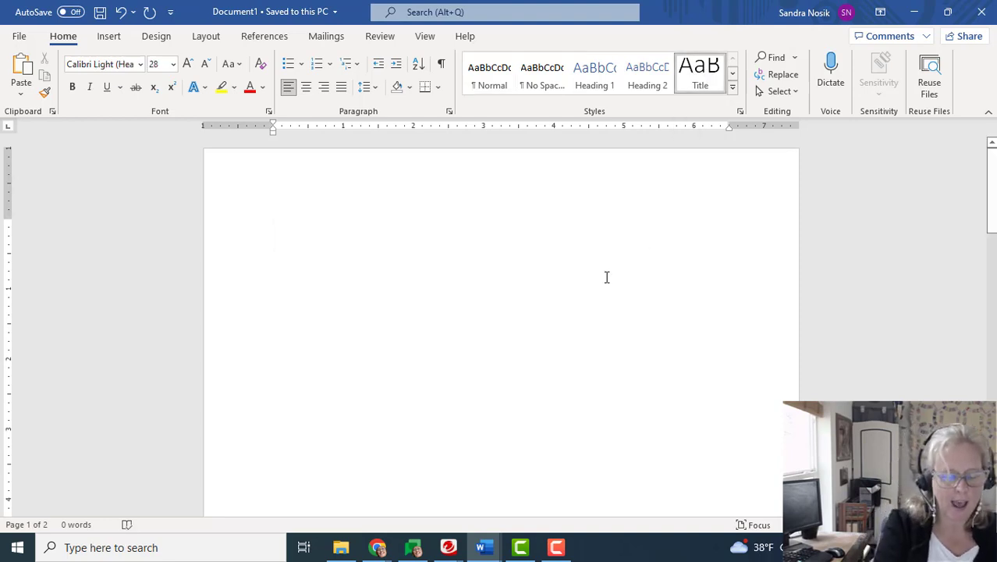
text(Script )
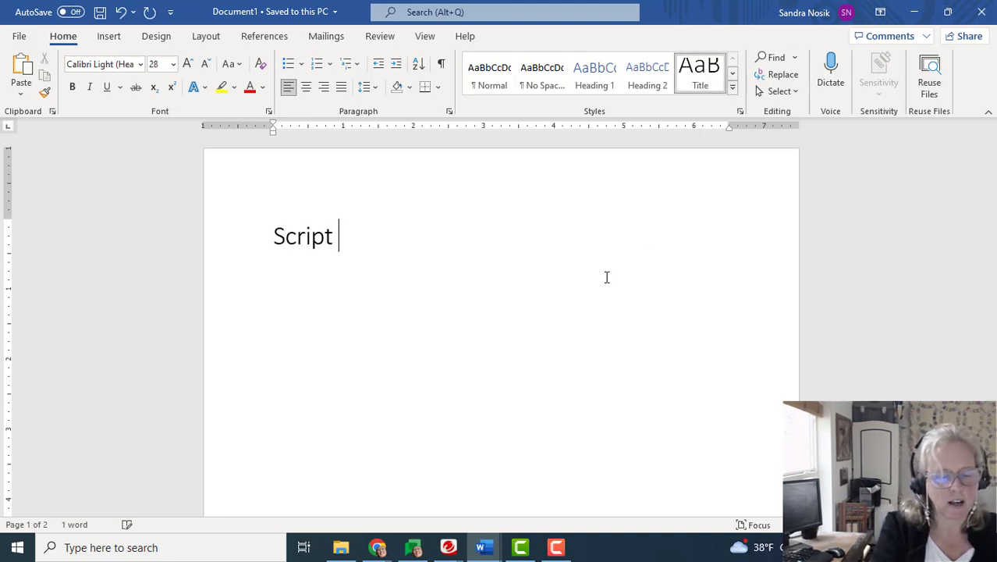
text(Title)
key(Return)
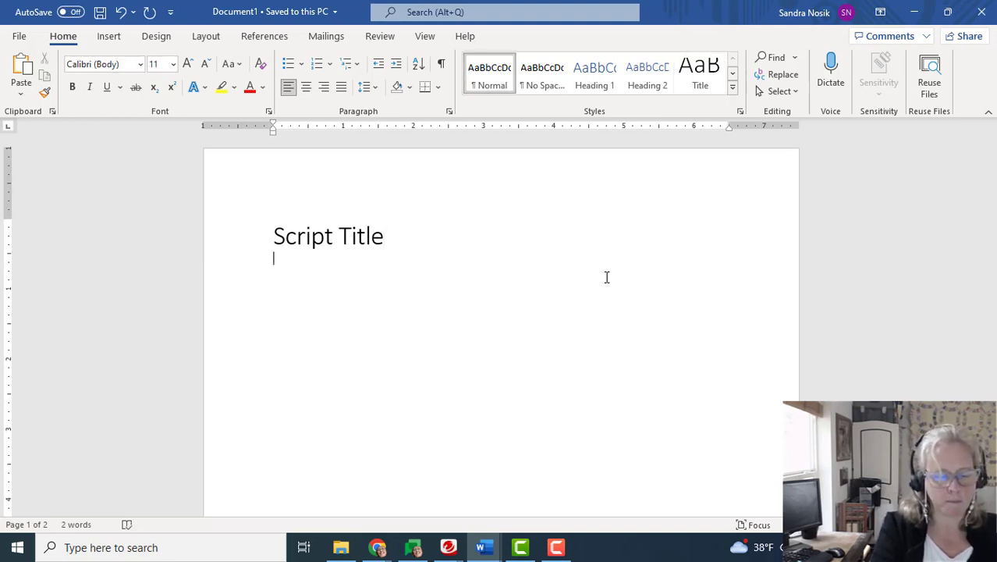
Add the placeholder lines "Author Name", "Teacher Name" and "Class Name" below the title
text(Author Nae)
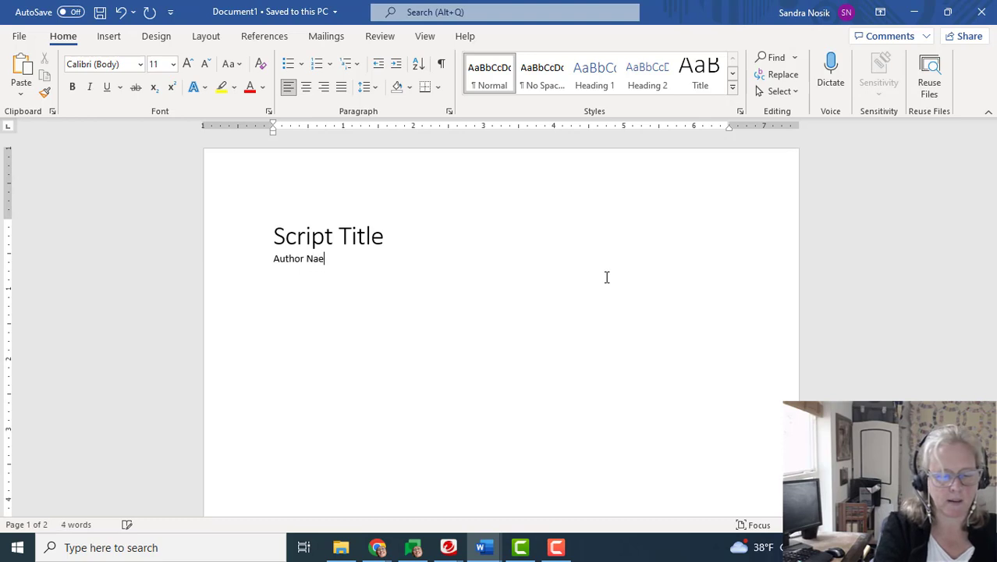
key(BackSpace)
text(me)
key(Return)
text(Teacher)
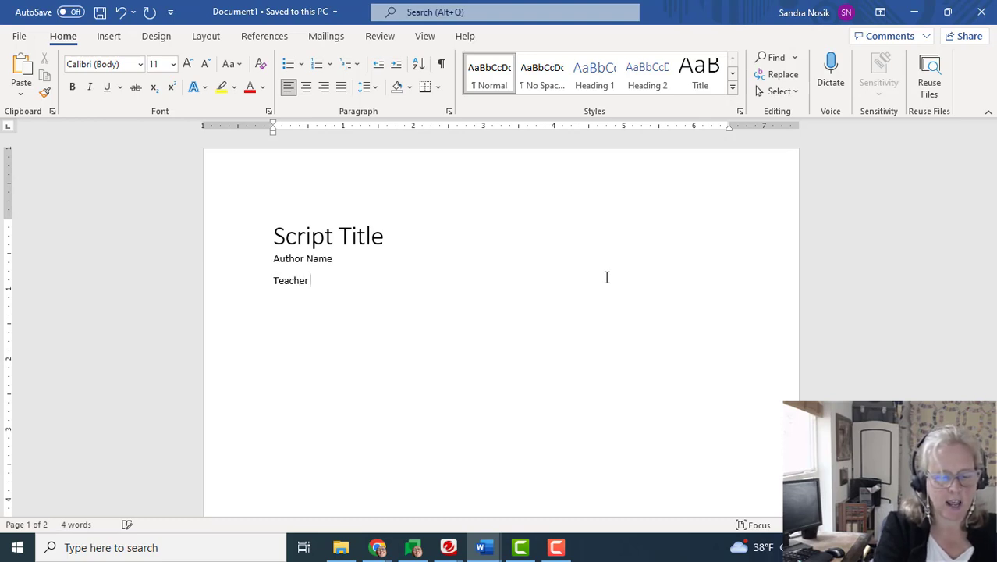
text( Name)
key(Return)
text(Class Name)
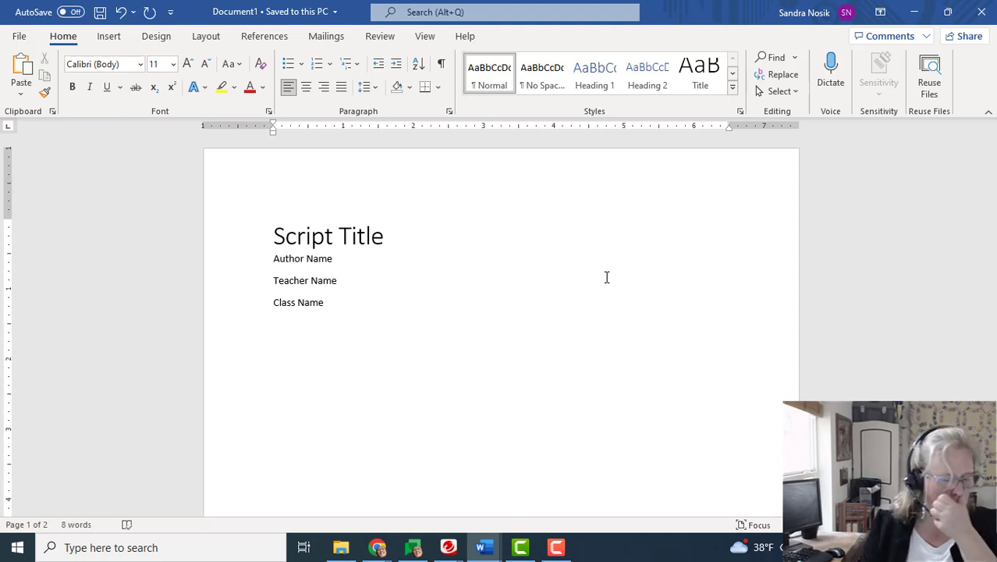
Center the title and the three placeholder lines horizontally
drag(332, 301, 266, 205)
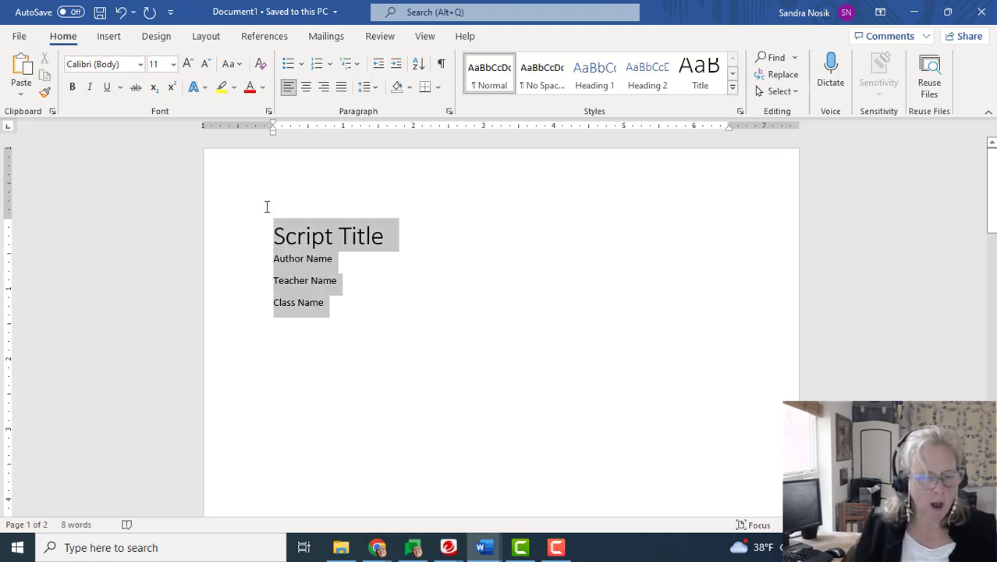
click(306, 87)
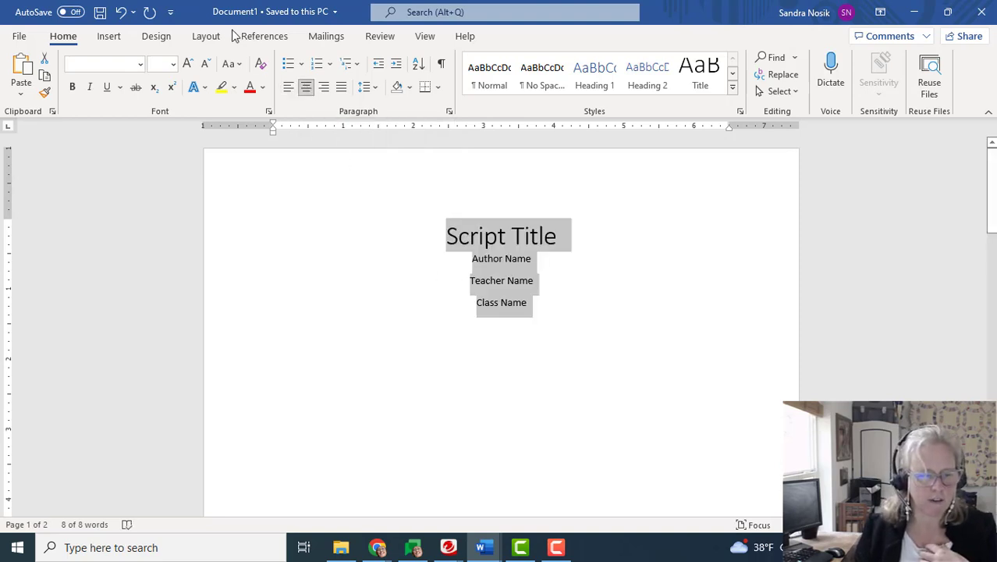
Set the page's vertical alignment to Center and enable a different first page for the whole document
click(207, 42)
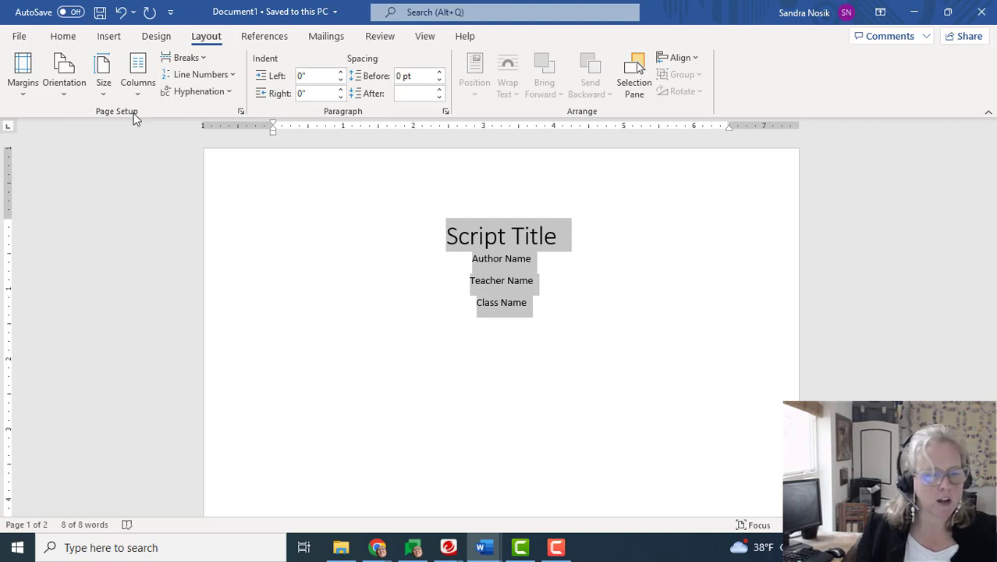
click(241, 114)
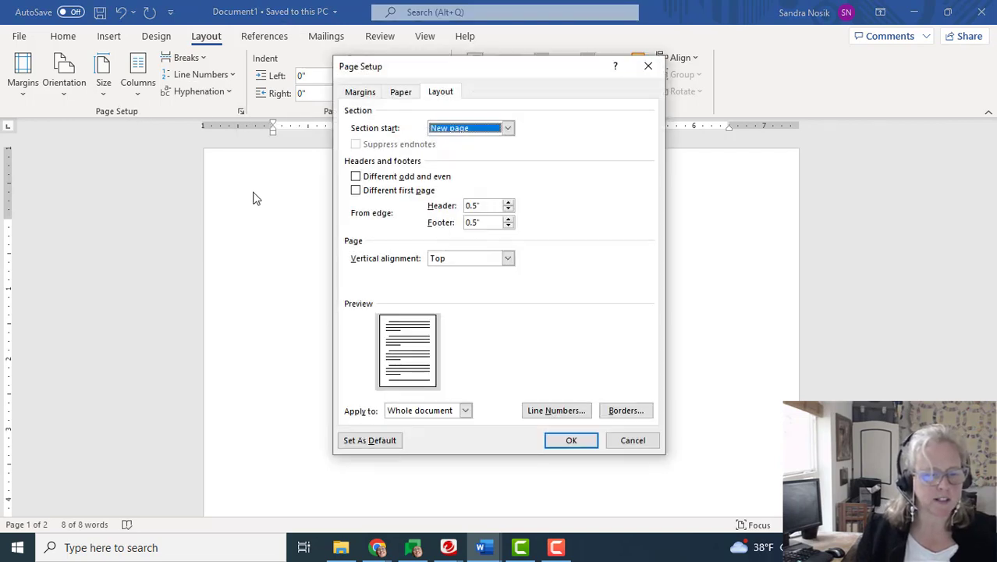
click(508, 258)
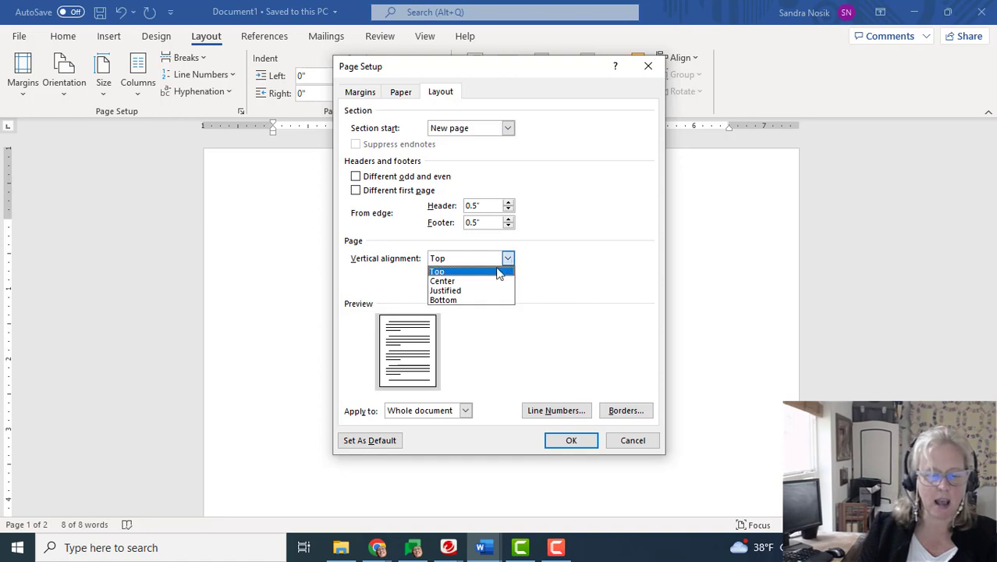
click(456, 281)
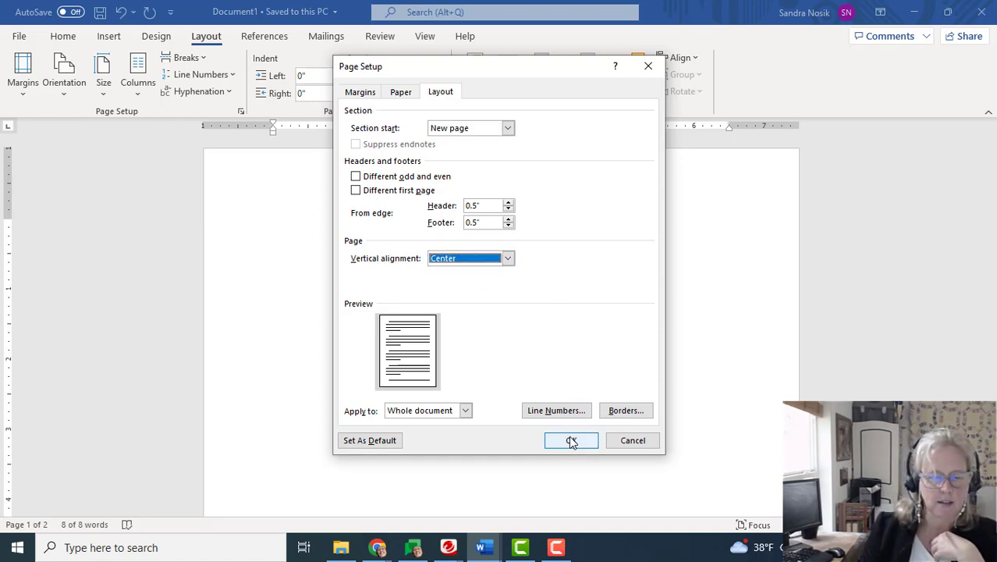
click(508, 129)
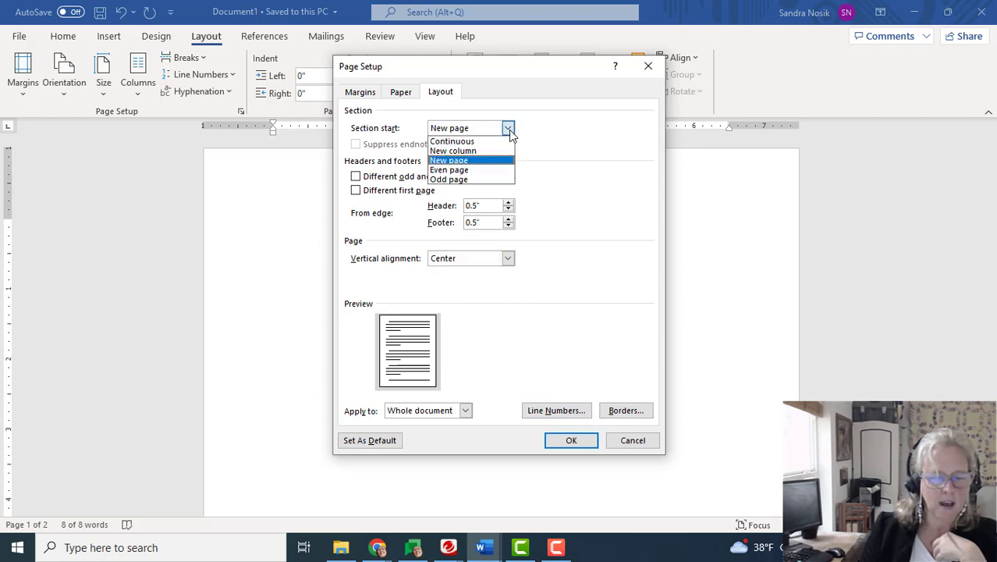
click(511, 133)
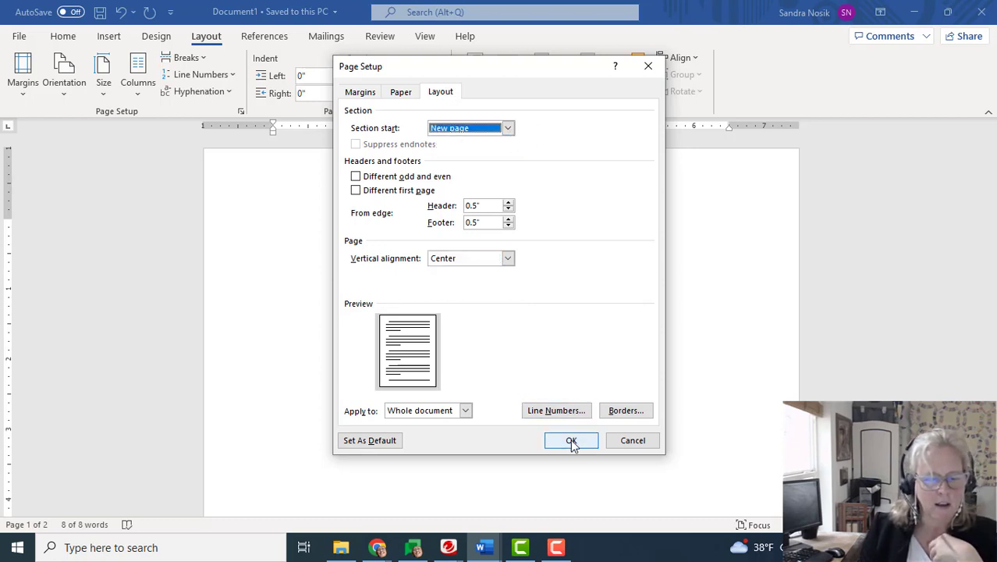
click(356, 191)
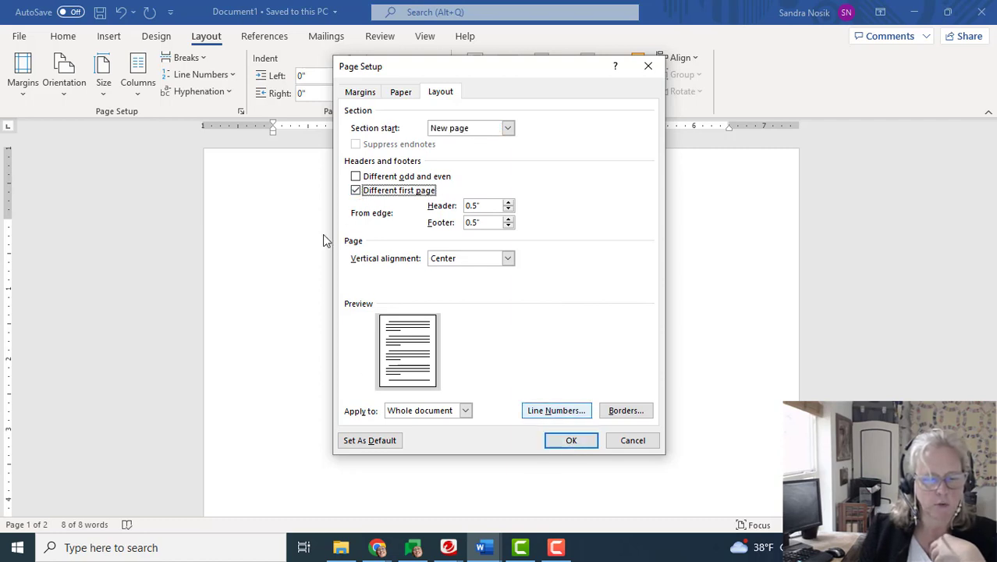
click(573, 443)
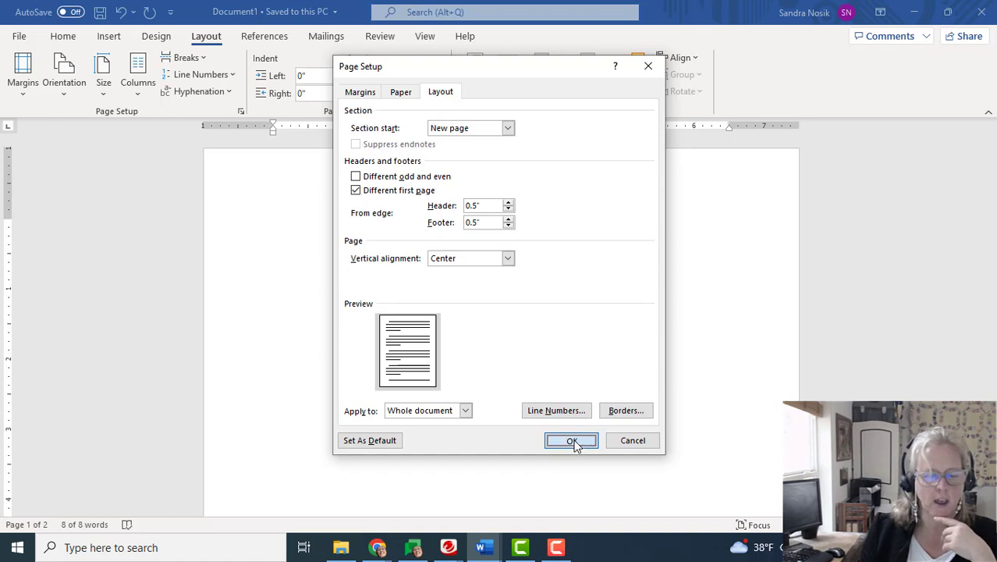
Insert a page break after the "Class Name" line
scroll(622, 363, down, 5)
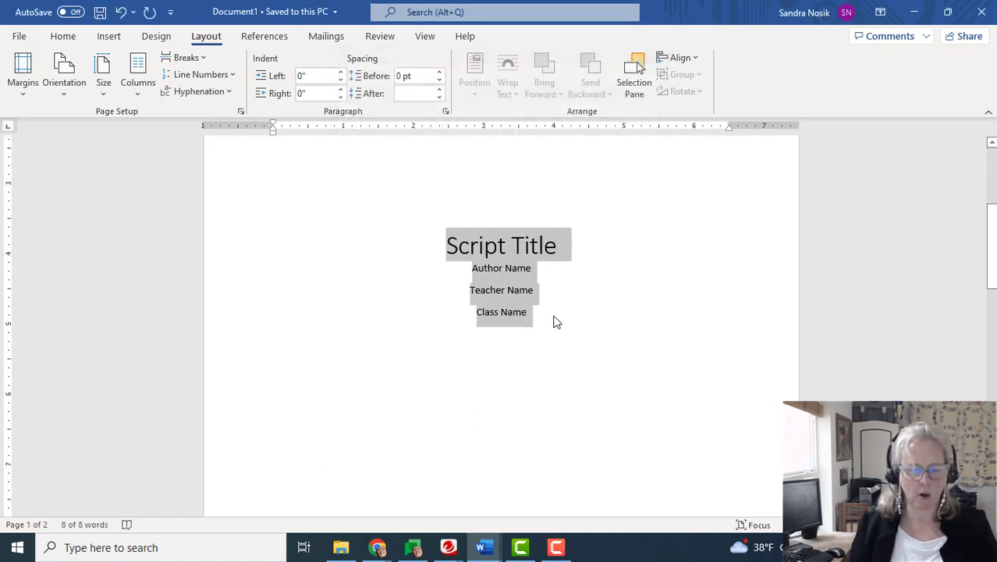
click(535, 315)
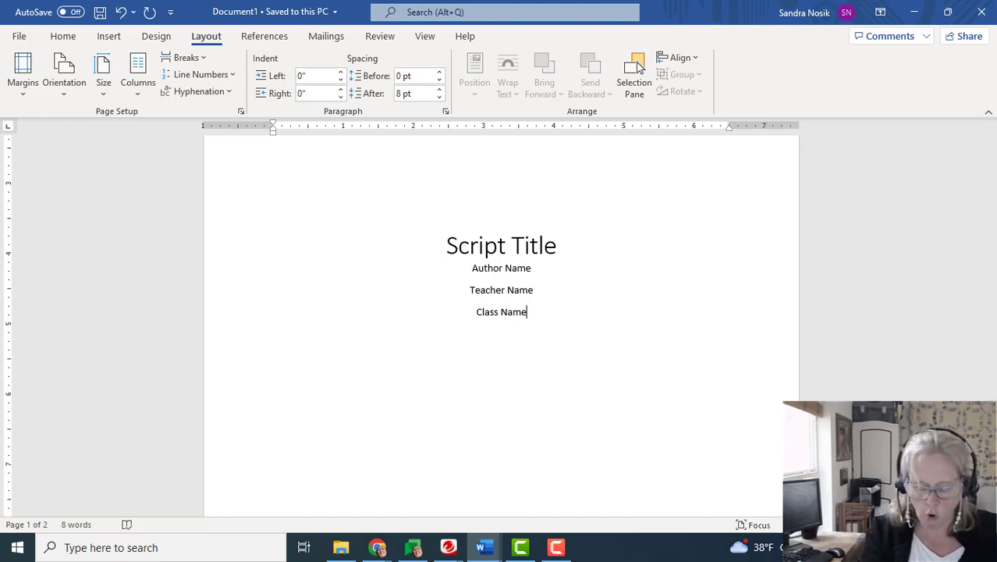
key(ctrl+Return)
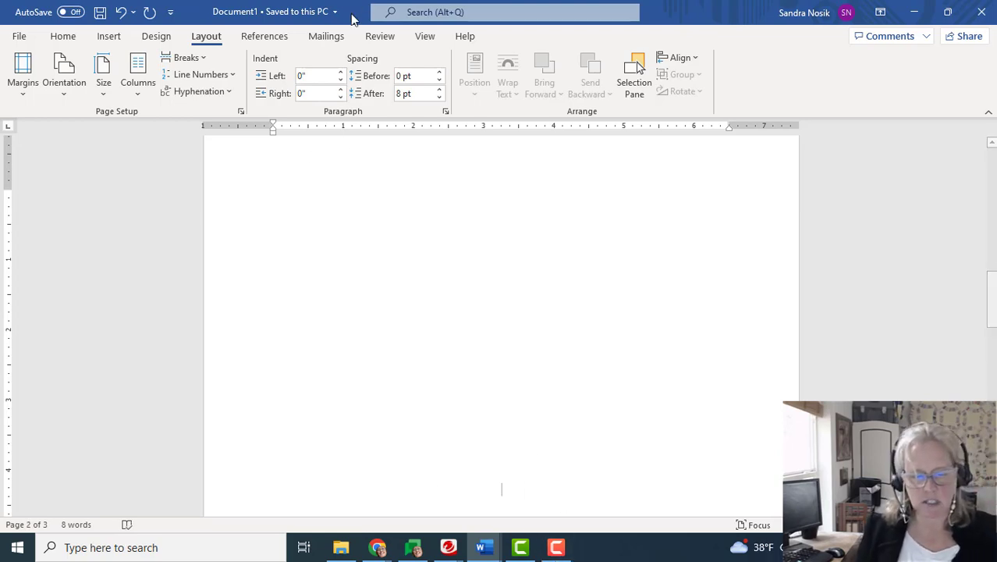
Set the vertical alignment to Top and turn off the different first page for the whole document
click(241, 112)
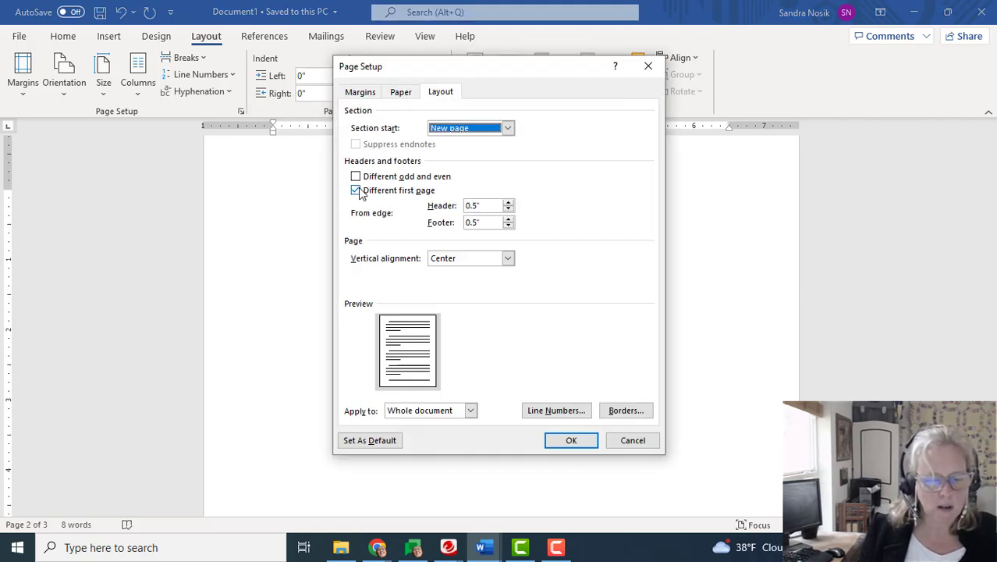
click(356, 190)
click(508, 258)
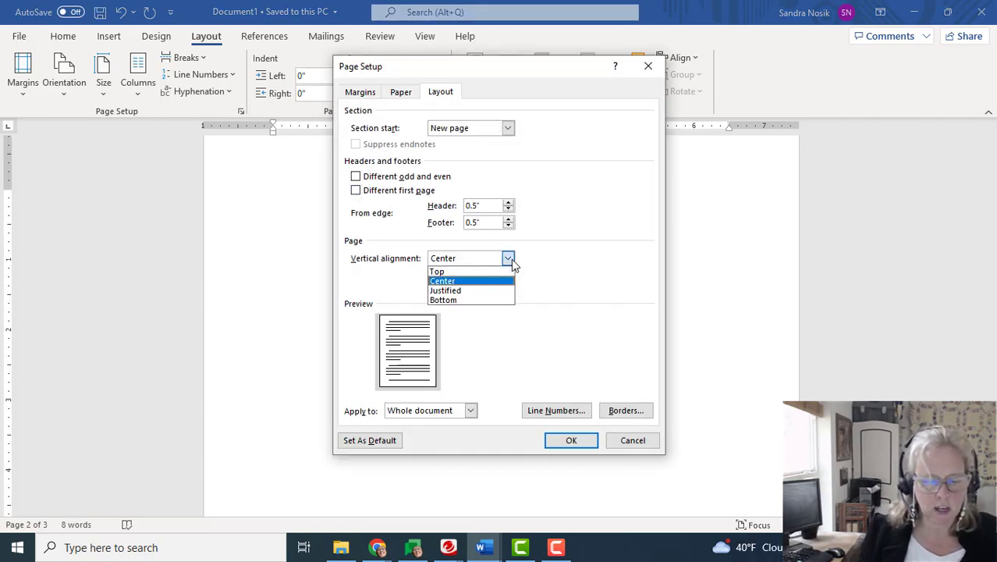
click(444, 266)
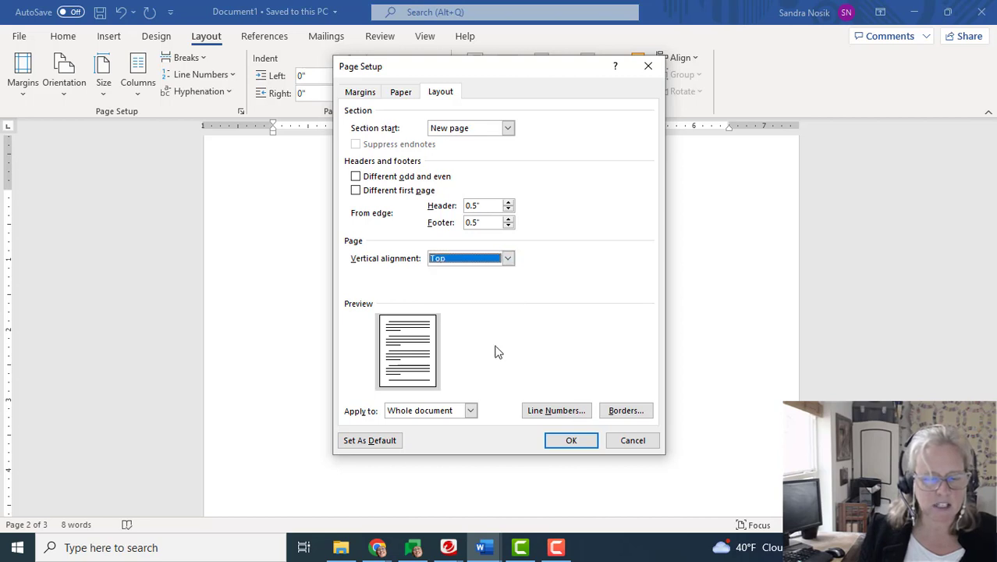
click(571, 440)
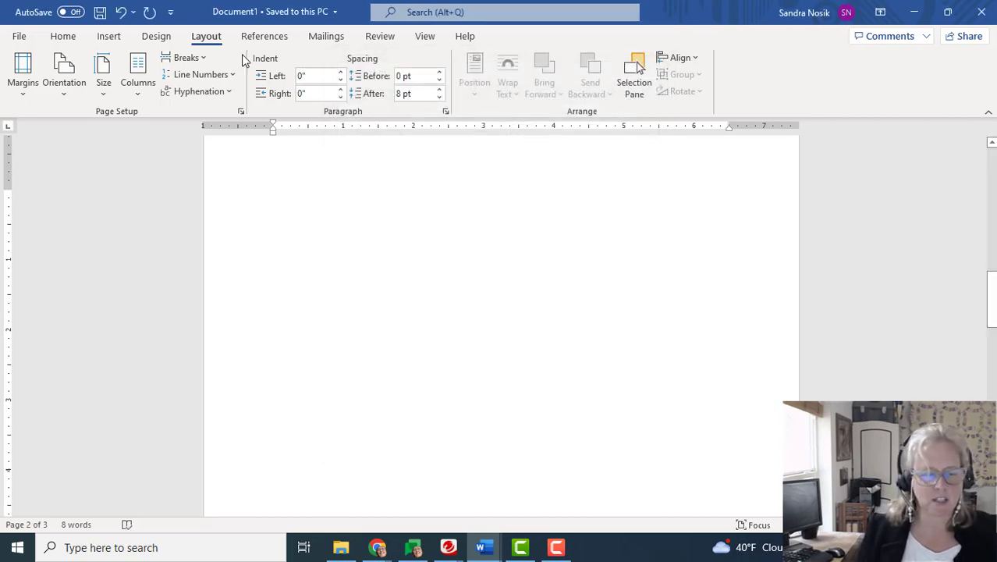
Left-align the empty paragraph on page 2 and give it a 1.5-inch hanging indent, with the first line at 0
click(66, 37)
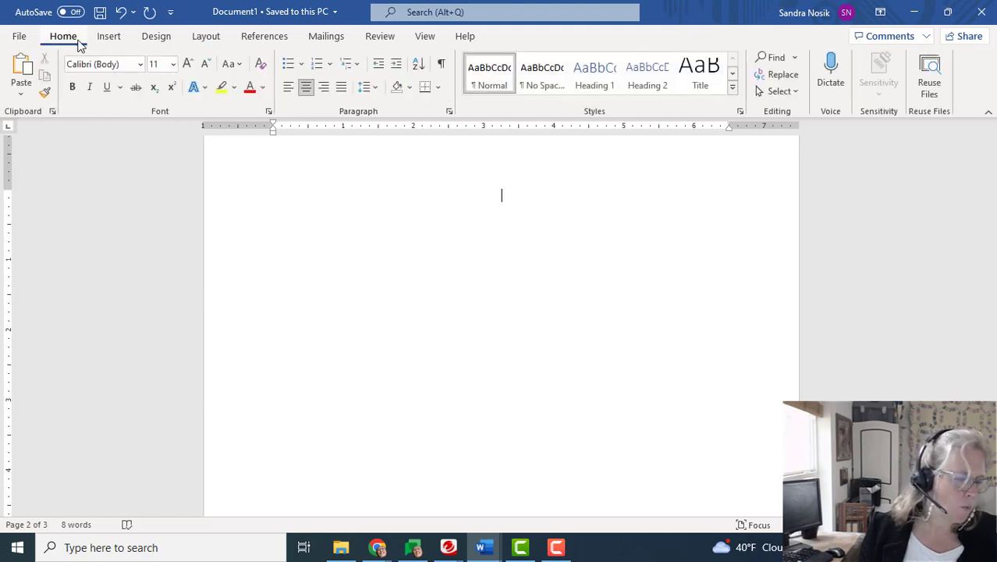
click(289, 89)
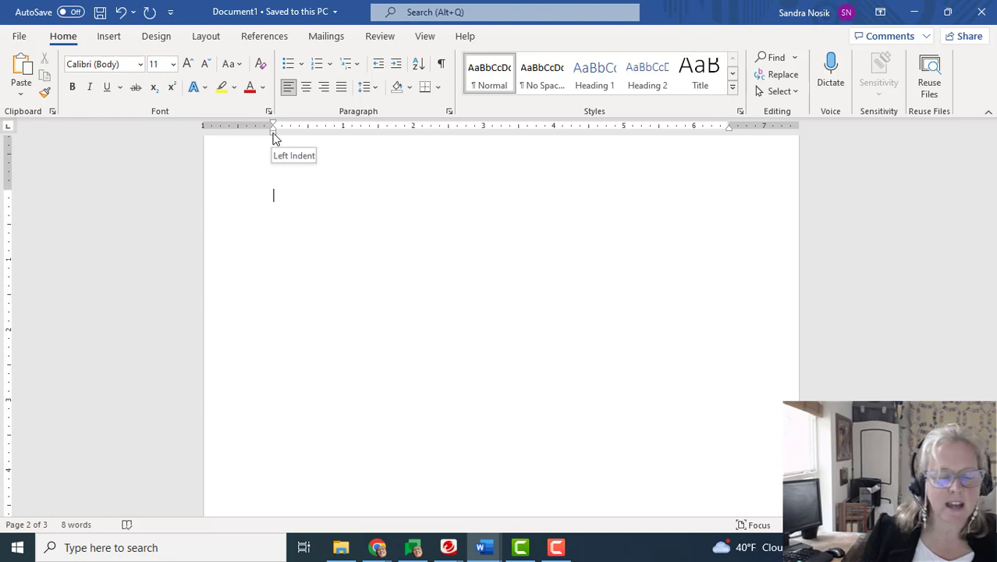
mouse_move(273, 137)
mouse_down()
mouse_move(326, 128)
mouse_move(380, 135)
mouse_up()
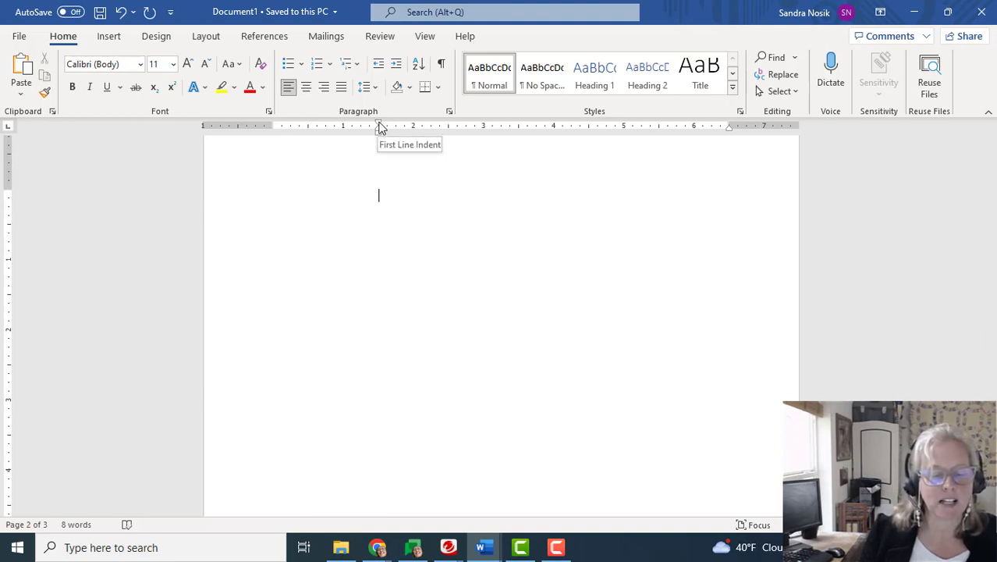
drag(381, 128, 273, 126)
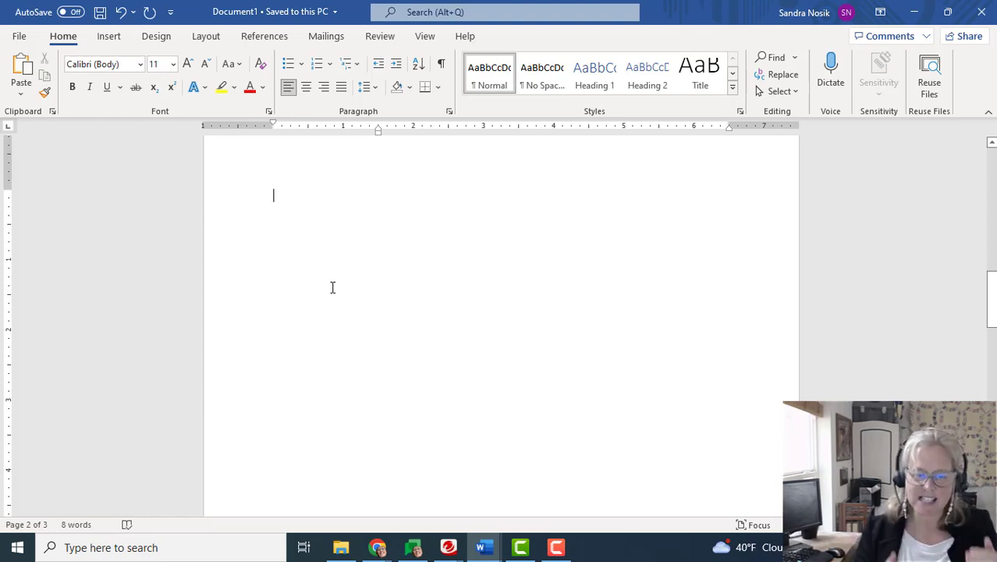
Remove the space after the paragraph, and add it back
click(375, 87)
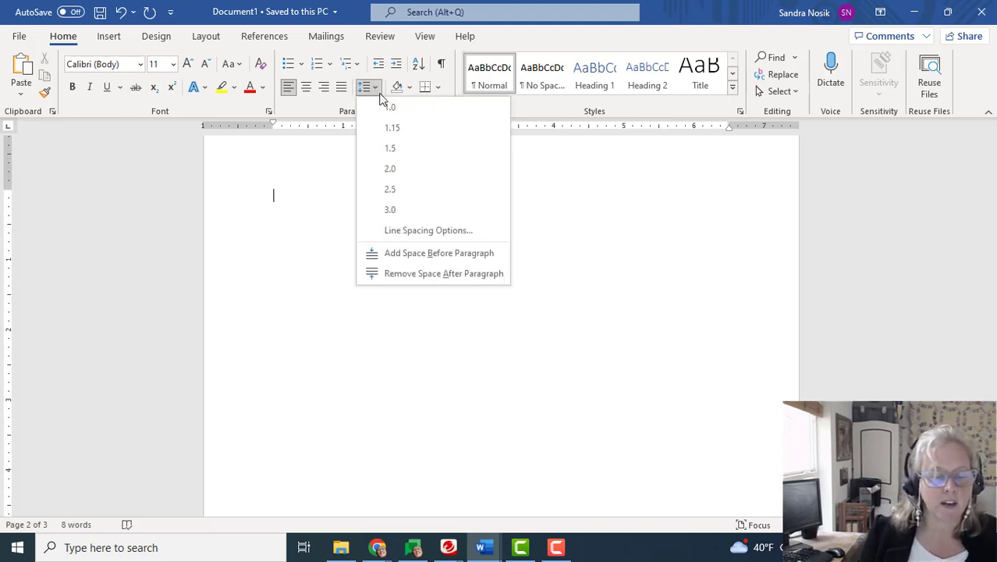
click(419, 275)
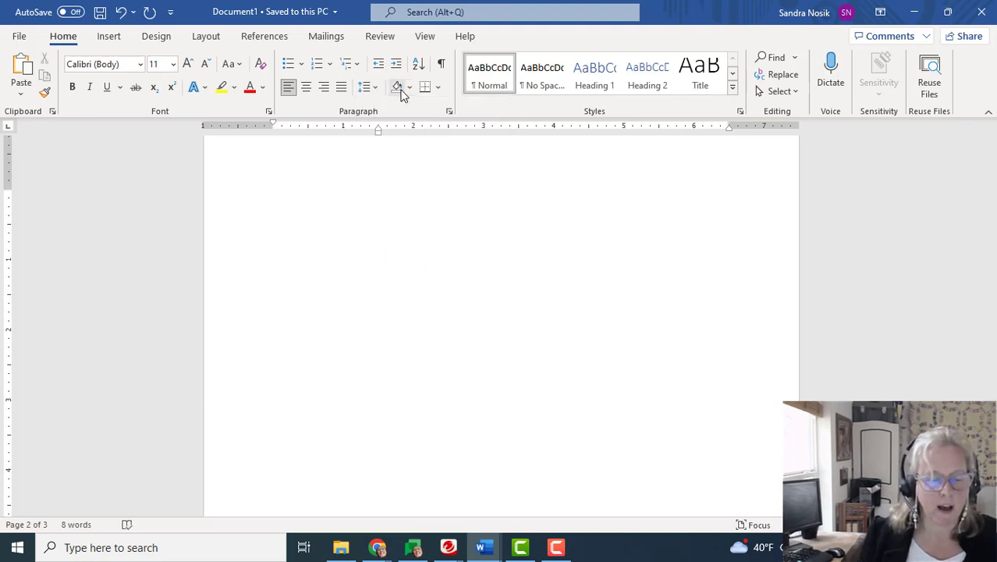
click(376, 89)
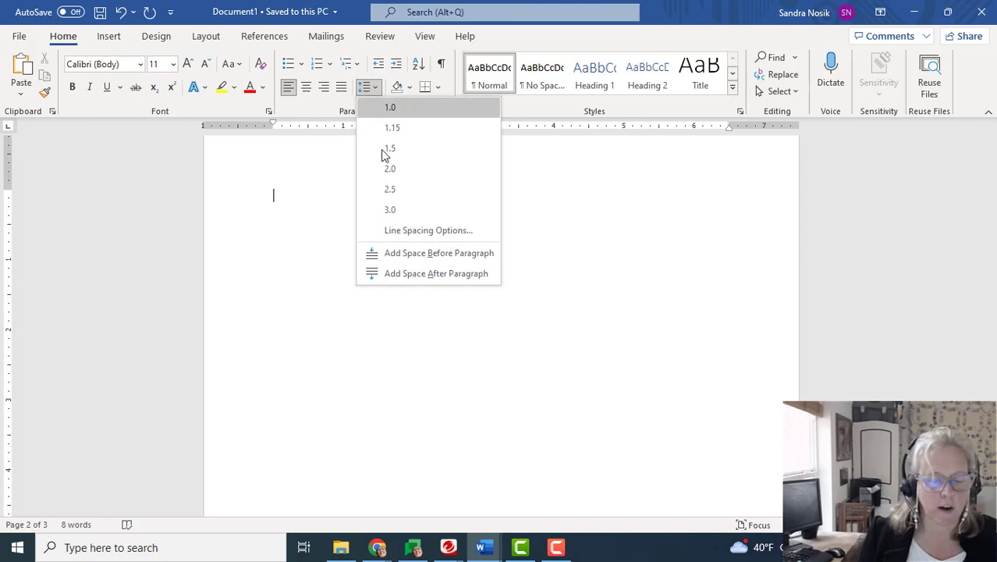
click(405, 274)
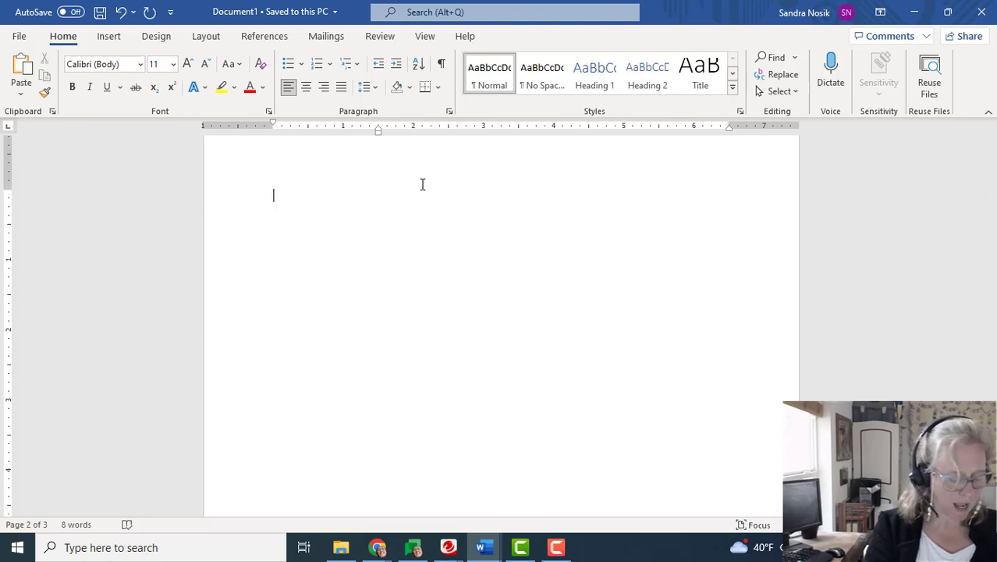
Enter the character name "ALICE:" in bold and turn bold off for the text that follows
key(ctrl+b)
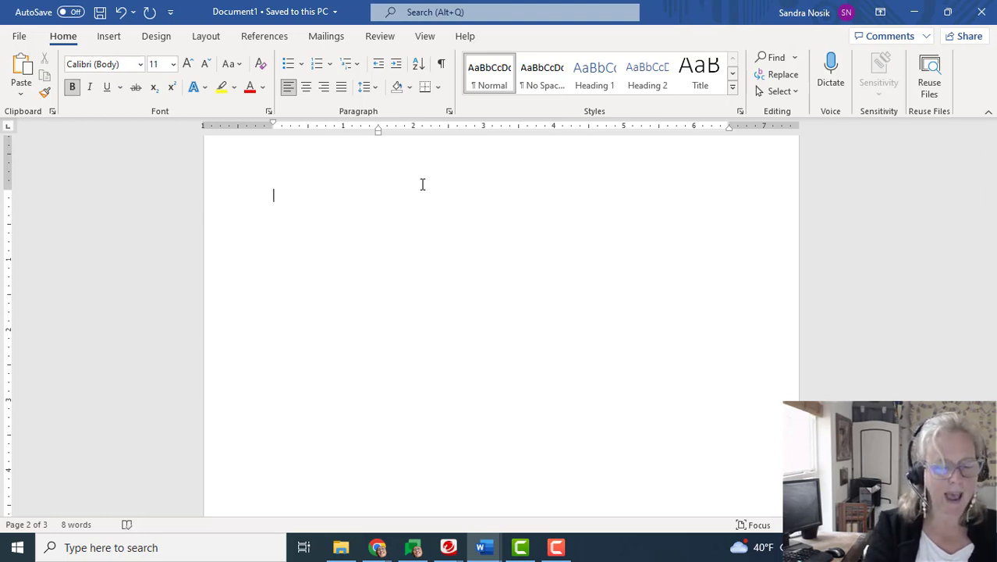
text(ALICE)
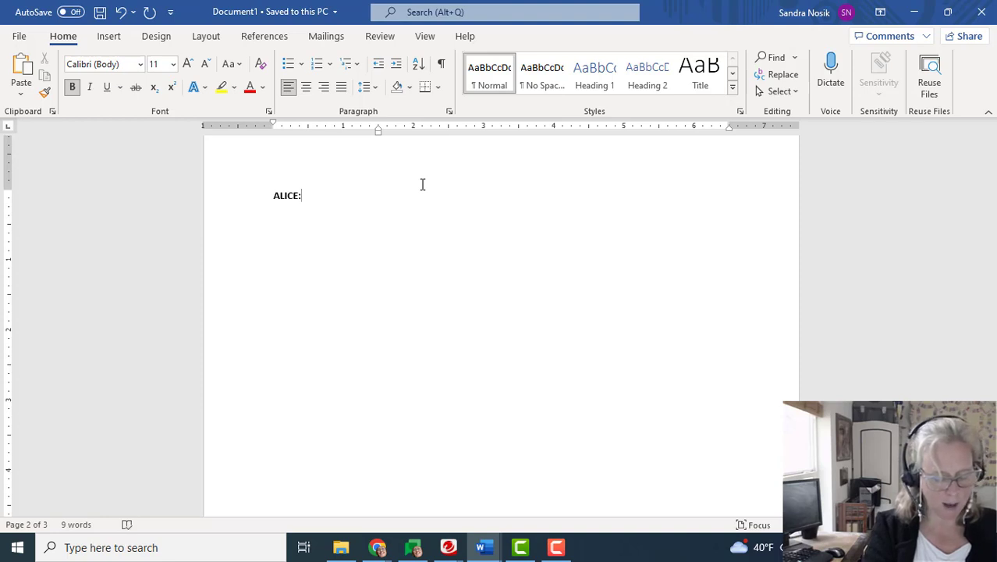
text(:)
key(ctrl+b)
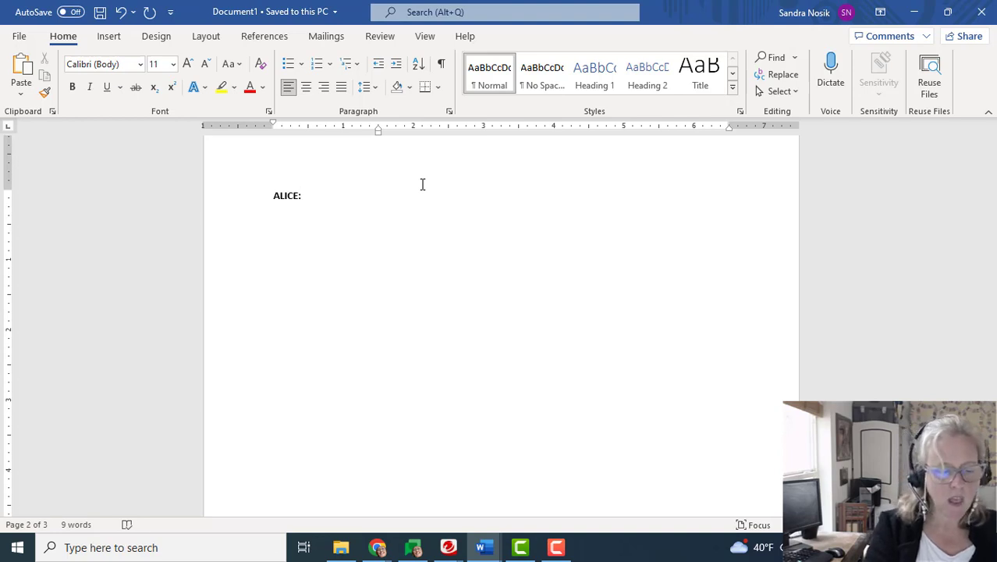
click(73, 89)
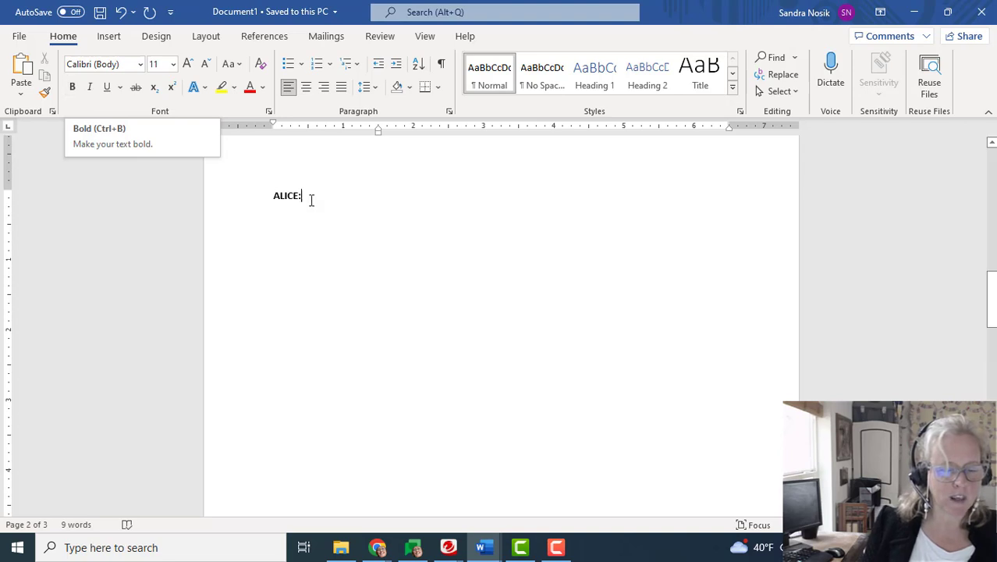
Enter about three lines of non-bold placeholder dialogue for ALICE at the hanging indent, starting with "SDfjal;kdj" and ending with a period
key(Tab)
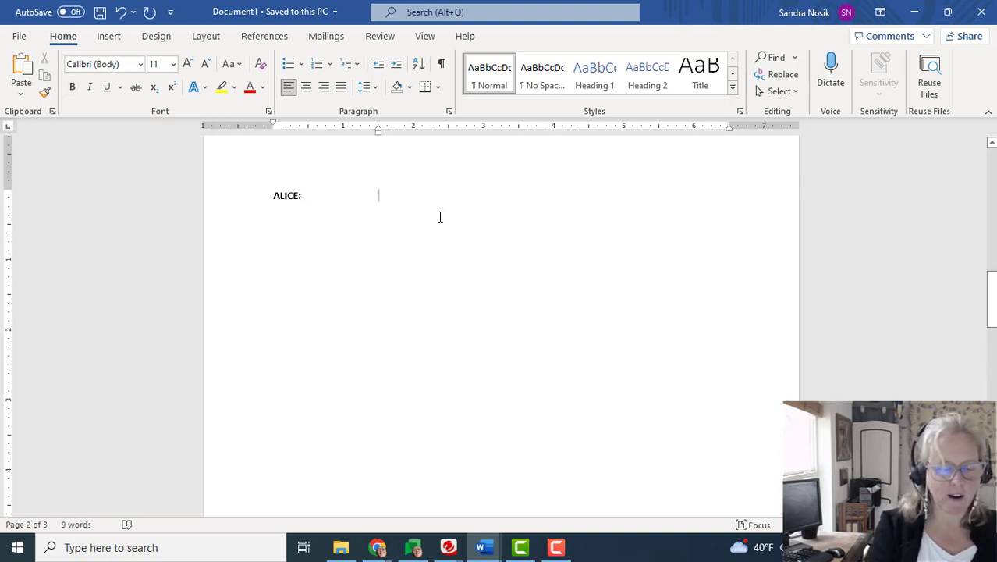
text(SDfjal;kdj aklj)
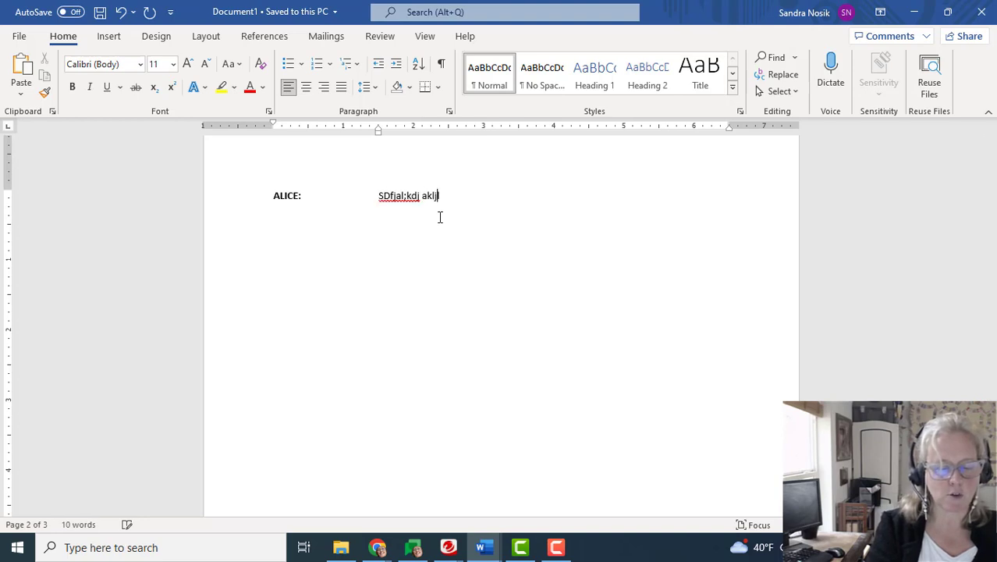
text(lsdkjflke j aklejrelk jralkj  lkaej)
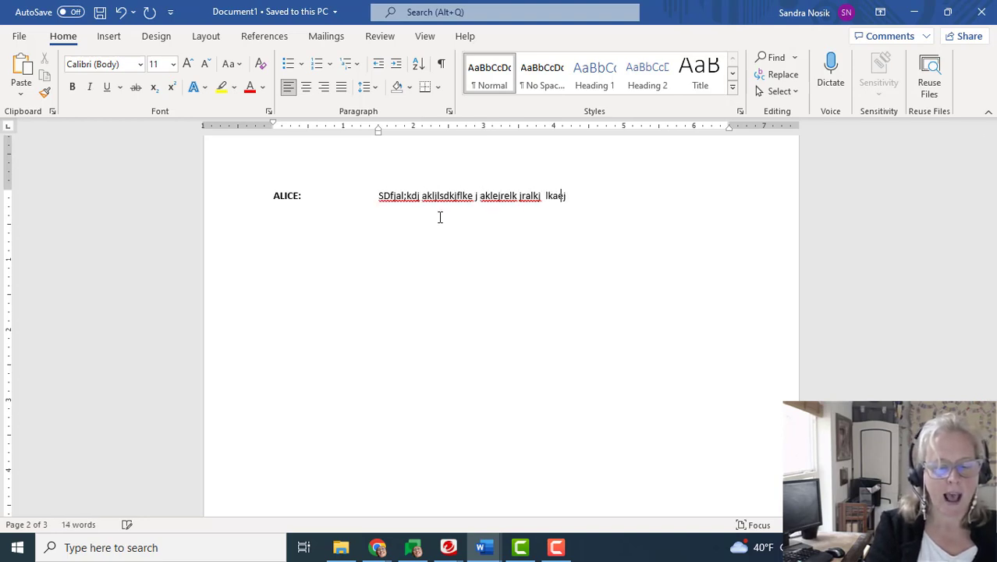
text(rlk aejlkj  lkejrlke jeawlkj ralkjs)
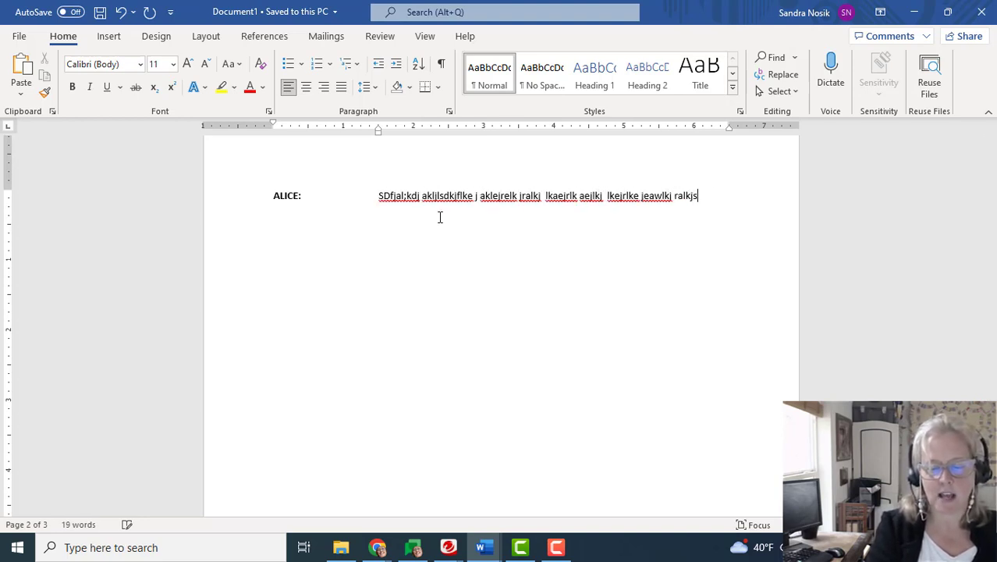
text(lfk jewlkj jdfl;kj fl)
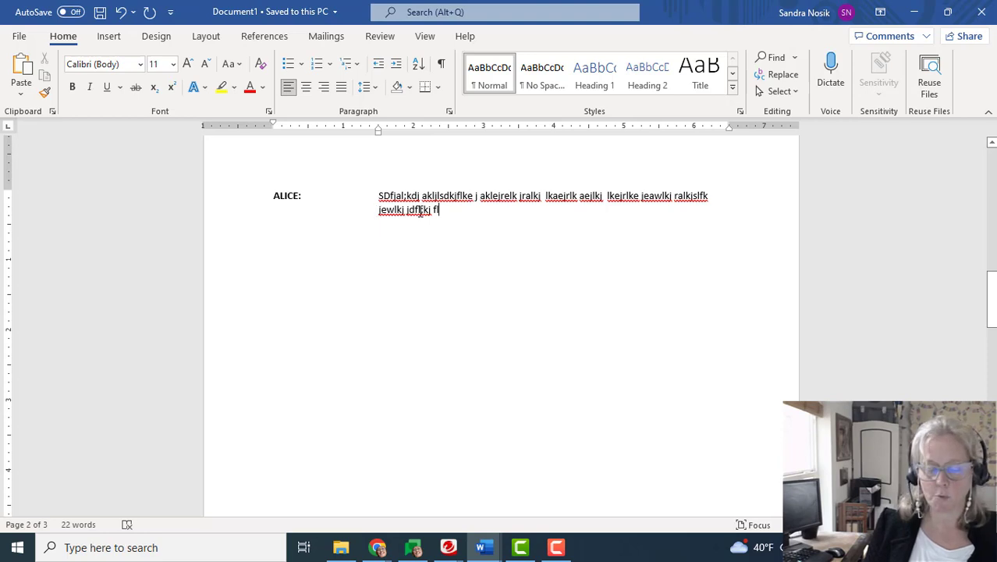
text(oiaejrelkj aldkj f alkejr lewak jralkwj lkaj eklrjekalr j)
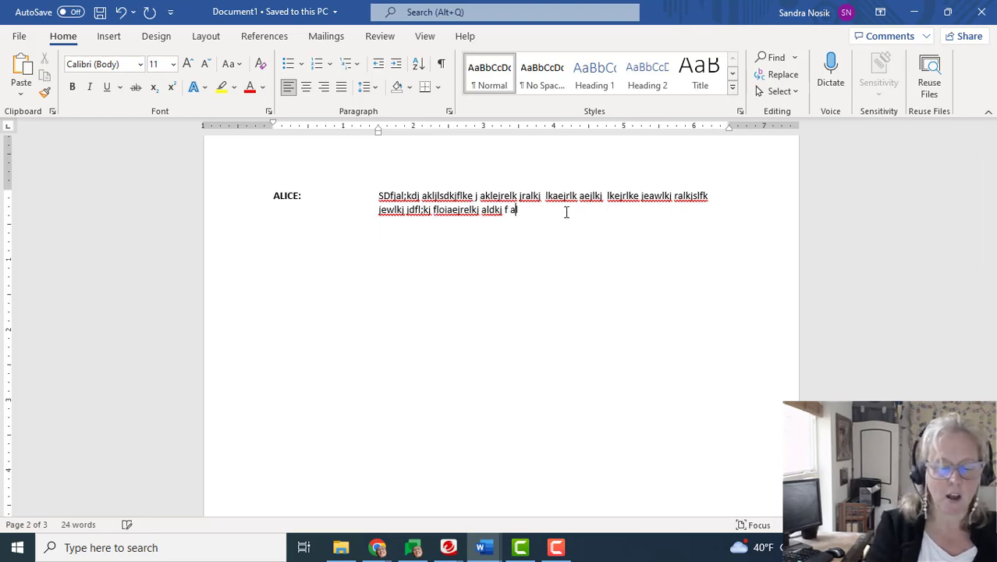
text(lkja rlkj )
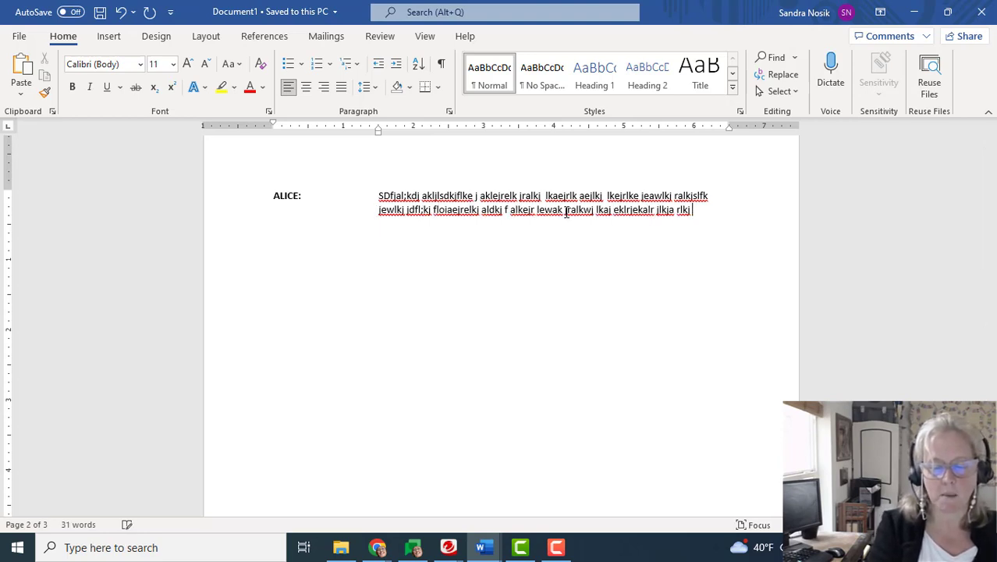
text(ekjrtelkt jraweljlkjf alkj erlkj a.)
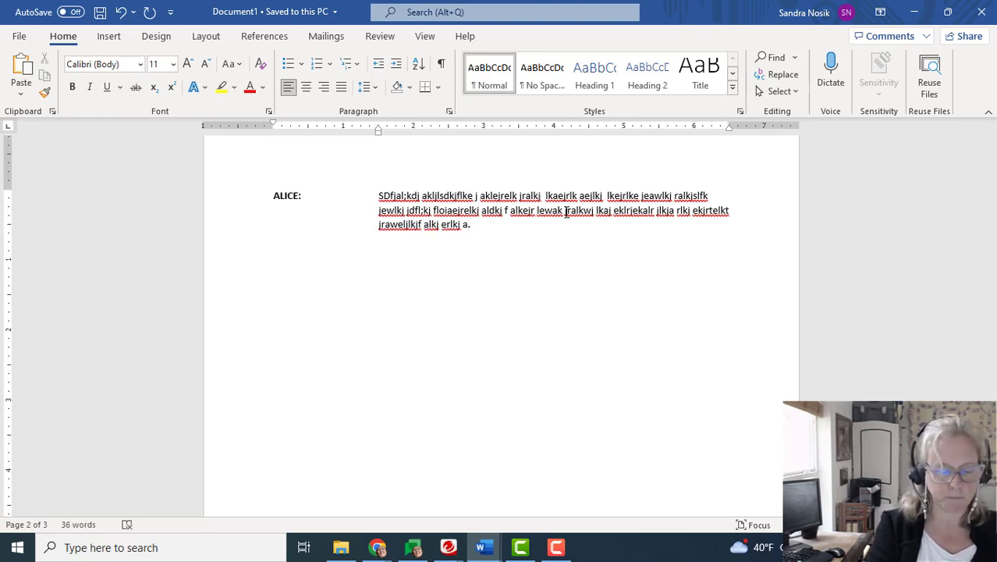
Start a new paragraph below ALICE's dialogue with the character name "TIM:" in bold
key(ctrl+v)
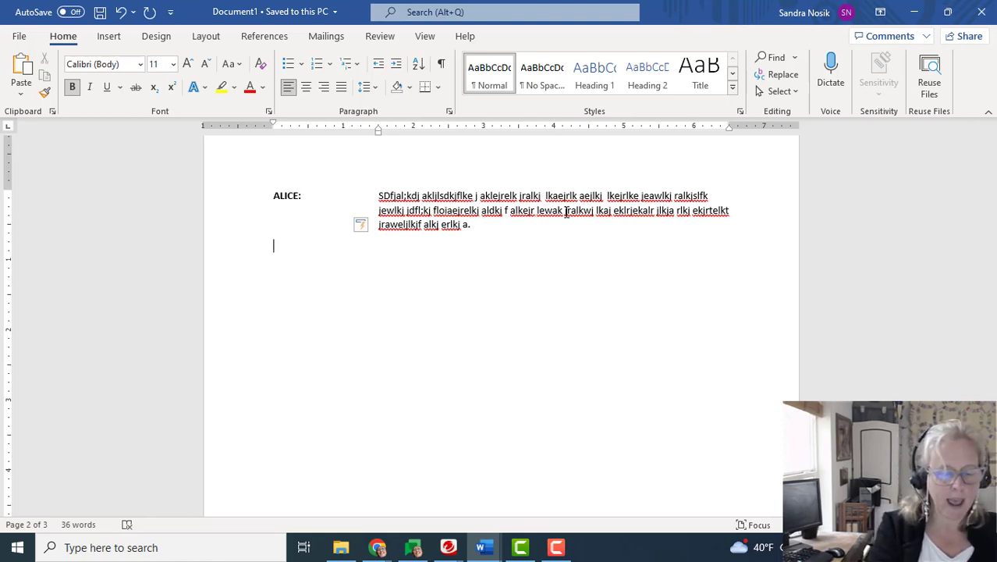
text(TIME:)
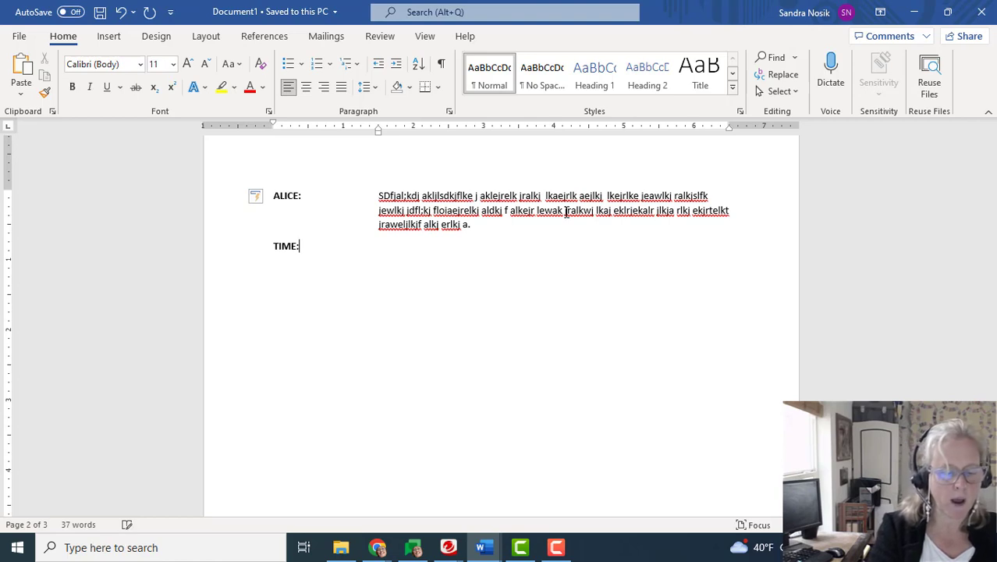
key(BackSpace)
text(:)
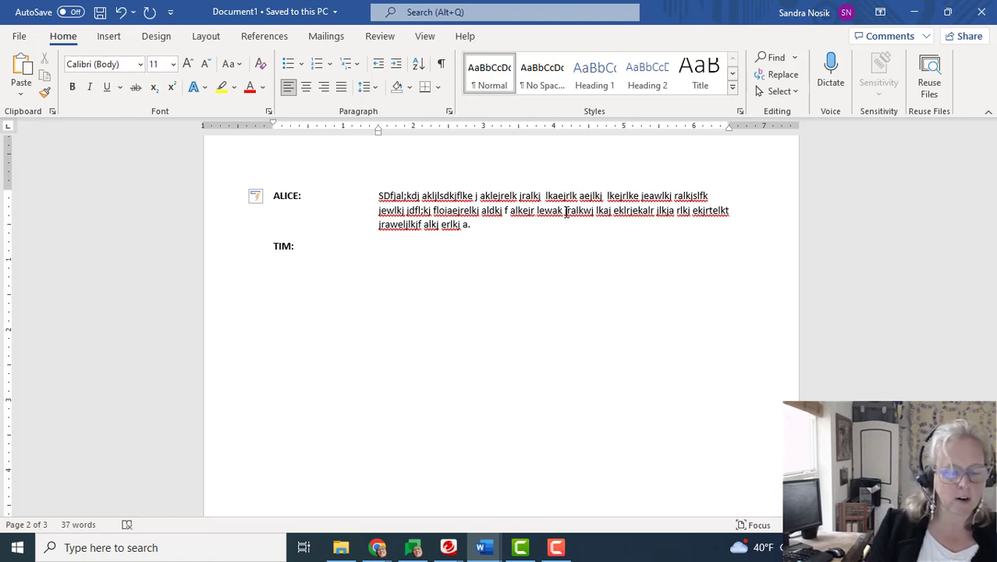
Try bold on ALICE's dialogue and revert it, and advance from "TIM:" to the dialogue indent
click(371, 184)
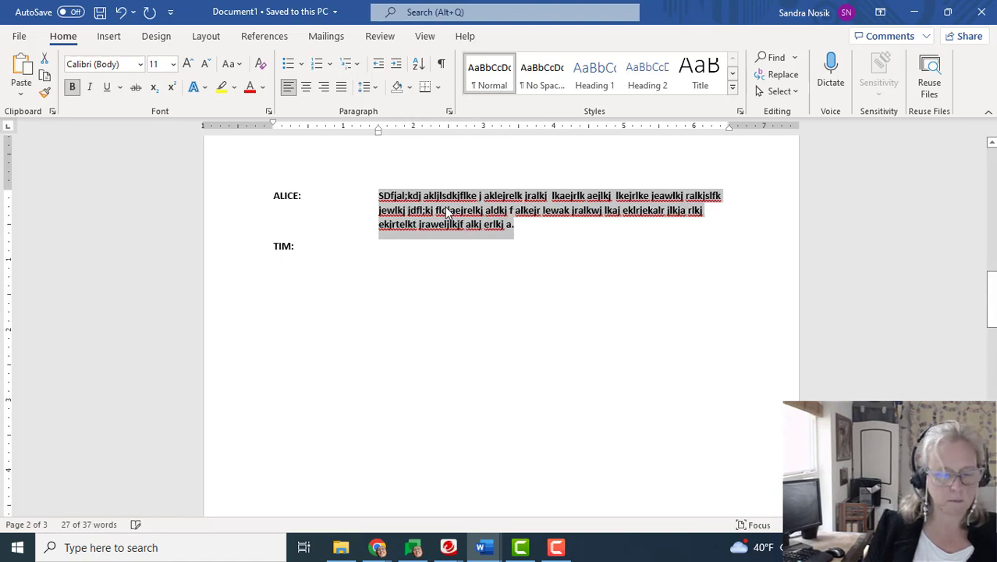
click(296, 244)
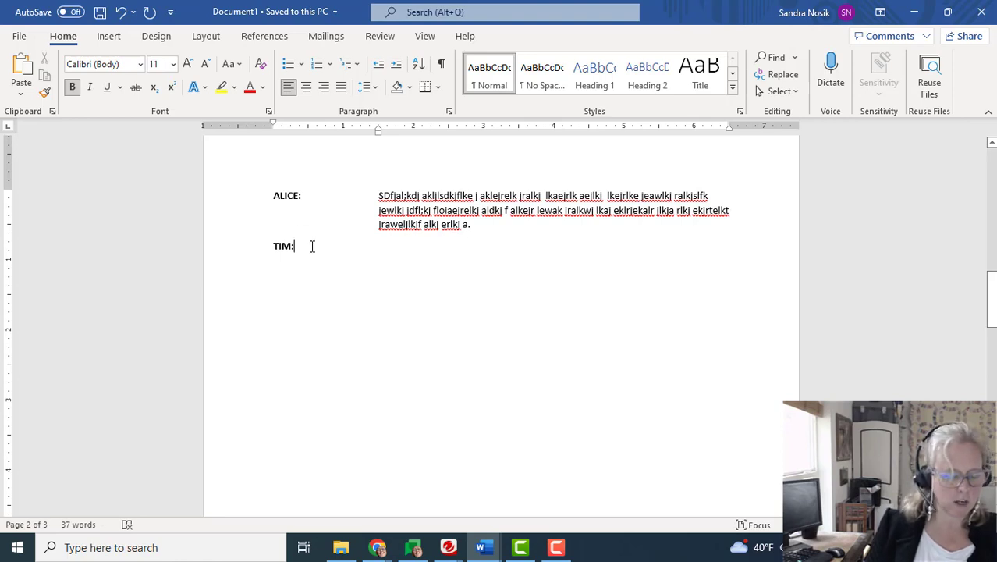
key(Tab)
text(dkjreal jralk klejr aelk rjaelwkj r)
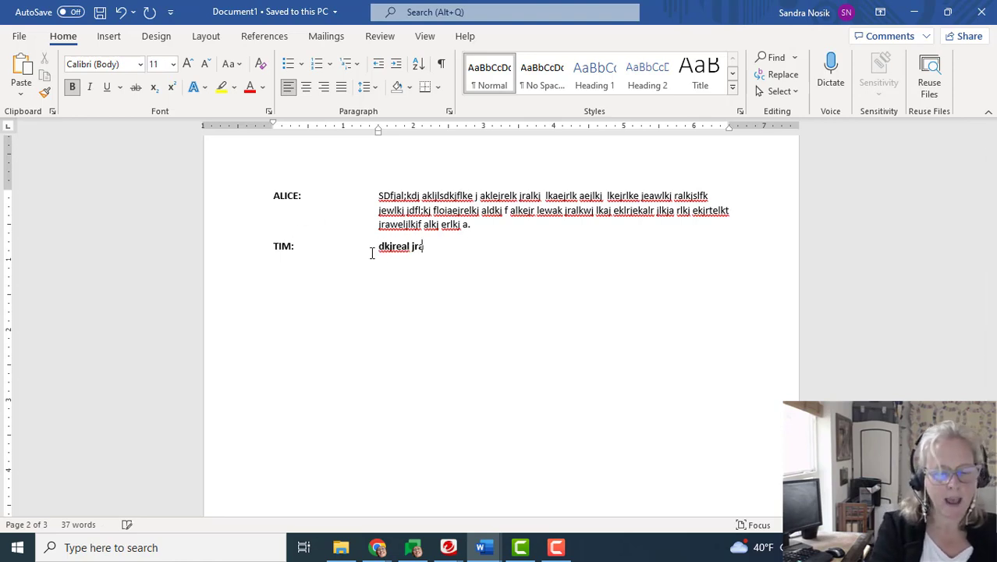
key(BackSpace)
key(BackSpace)
key(BackSpace)
key(BackSpace)
key(BackSpace)
key(BackSpace)
key(BackSpace)
key(BackSpace)
key(BackSpace)
key(BackSpace)
key(BackSpace)
key(BackSpace)
key(BackSpace)
key(BackSpace)
key(BackSpace)
key(BackSpace)
key(BackSpace)
key(BackSpace)
key(BackSpace)
key(BackSpace)
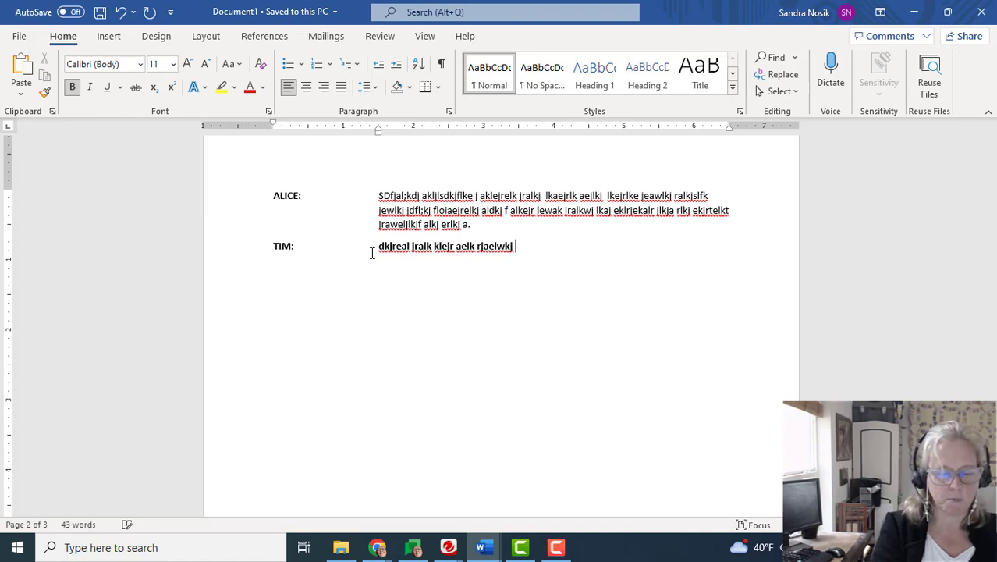
key(BackSpace)
key(BackSpace)
key(BackSpace)
key(BackSpace)
key(BackSpace)
key(BackSpace)
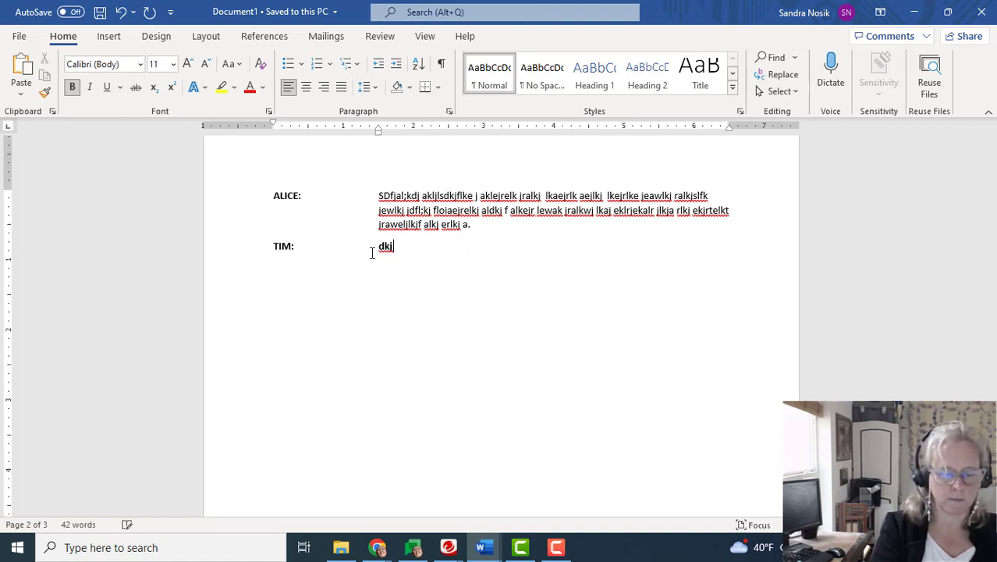
Enter about two lines of placeholder dialogue for TIM in regular weight, starting with "lkjelrk jaelkj" and without a final period
text(lkje)
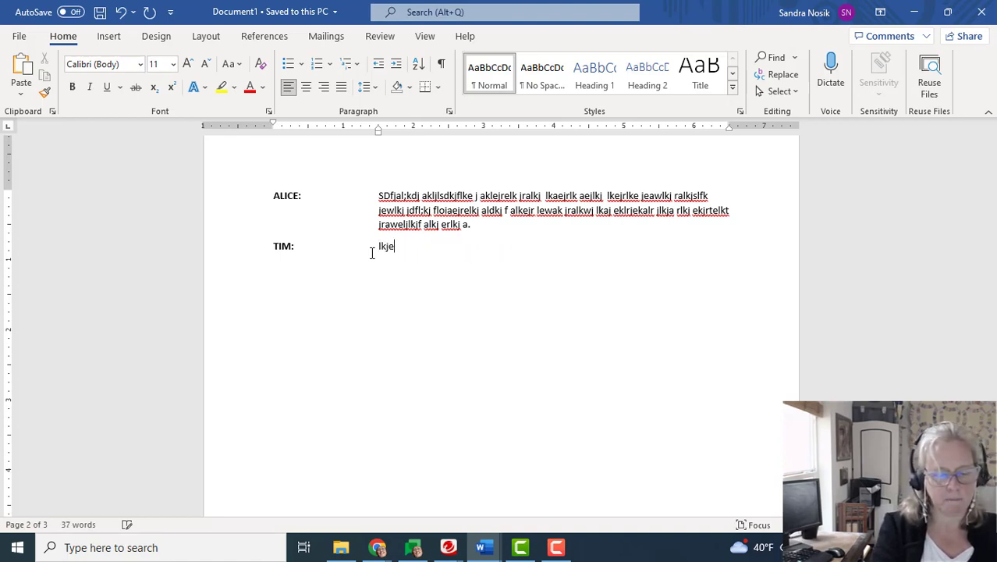
text(lrk jaelkj rdflkj elkr jaelrk jdlkjrelk trje)
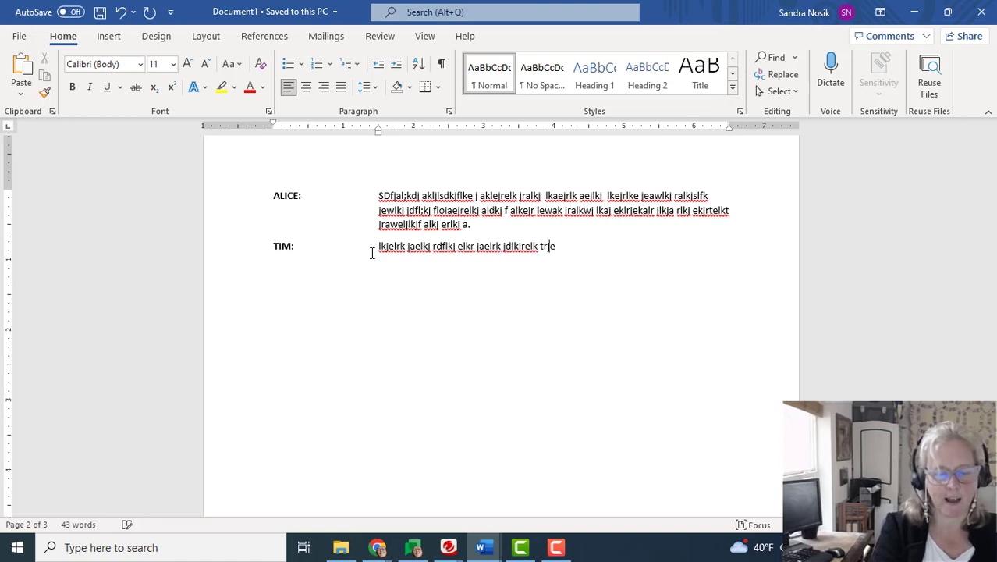
text(lkg jadslkfj elkr jawlkekj aewlt jaewlkj )
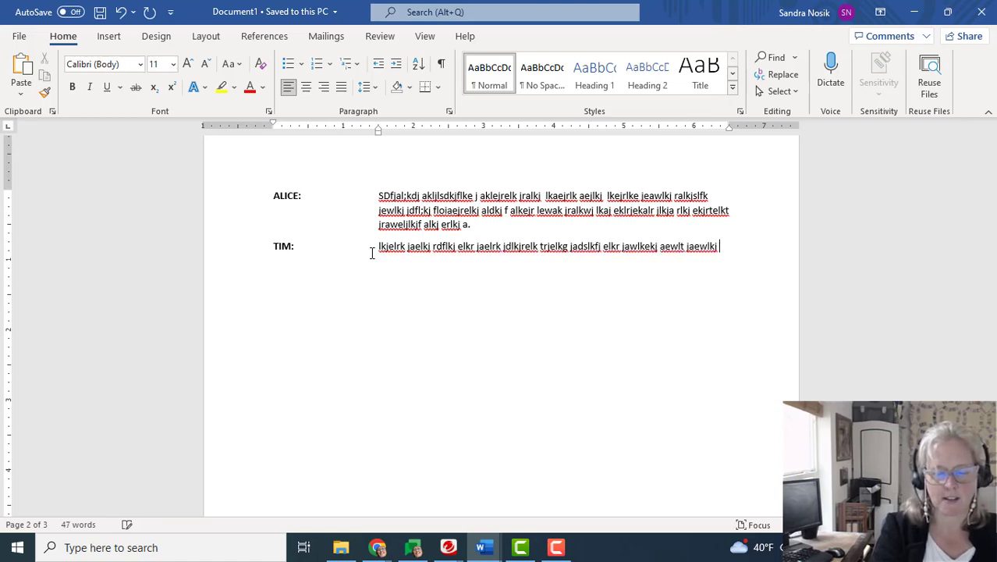
text(ekj rtelkt jal;j lkej aewlktj awelkj rldkj el;kfj ea;lk j)
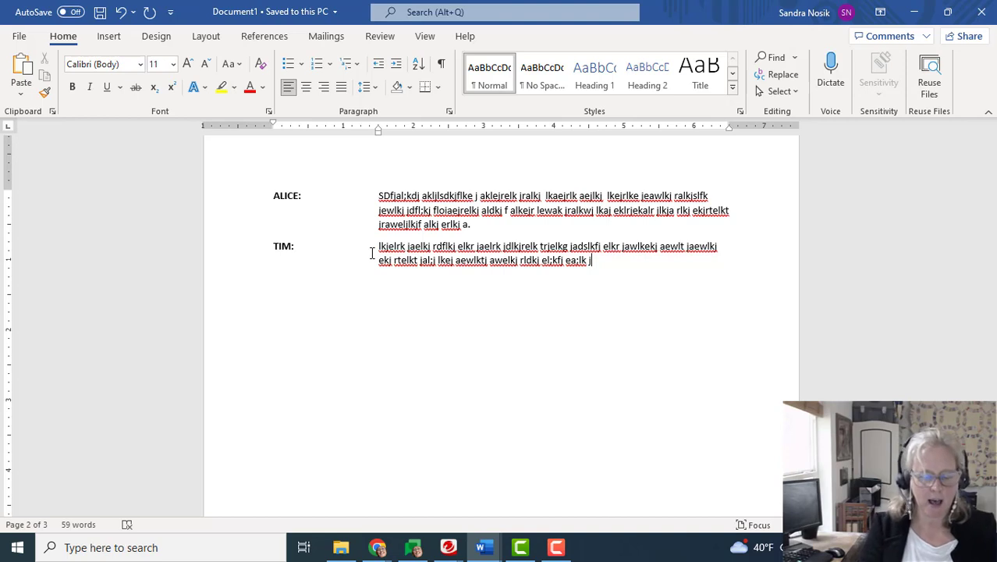
text(.)
key(BackSpace)
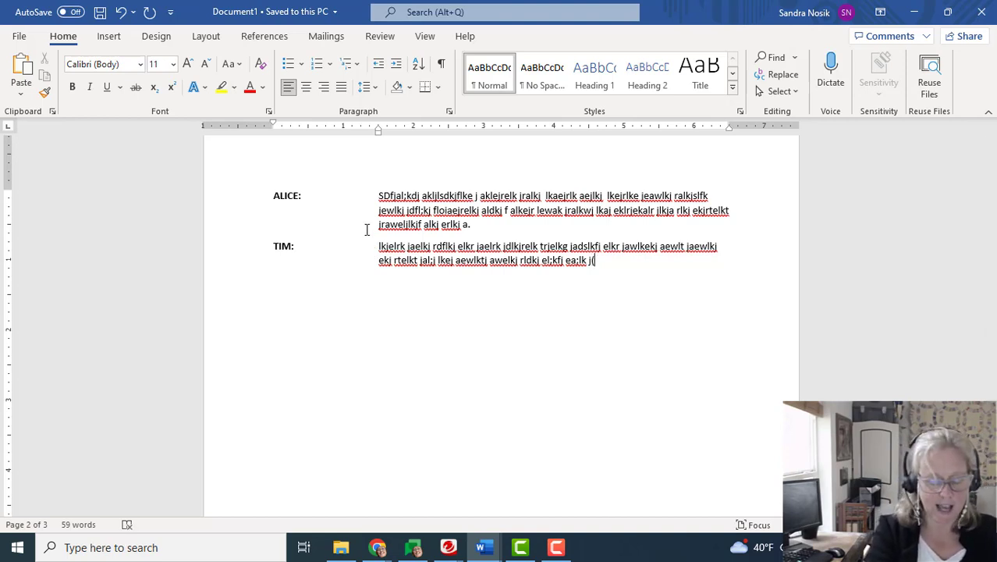
Append "(ekjrelkar jaelkj eklrj elkr j)" to TIM's dialogue with only the words inside the parentheses italic, and add space before the paragraph
text(()
key(ctrl+i)
text(ekjrelkar jaelkj eklrj elkr j)
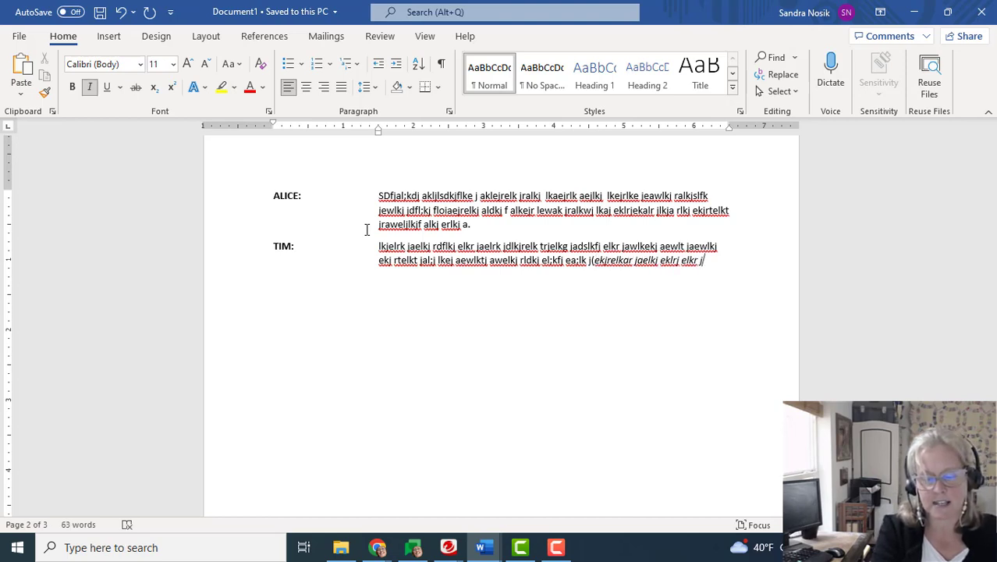
key(ctrl+i)
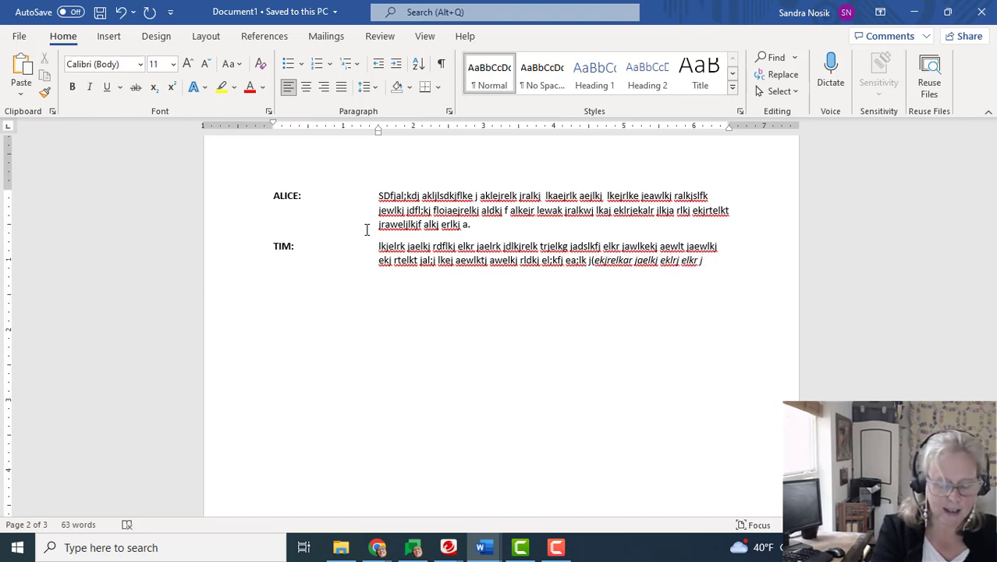
key(ctrl+0)
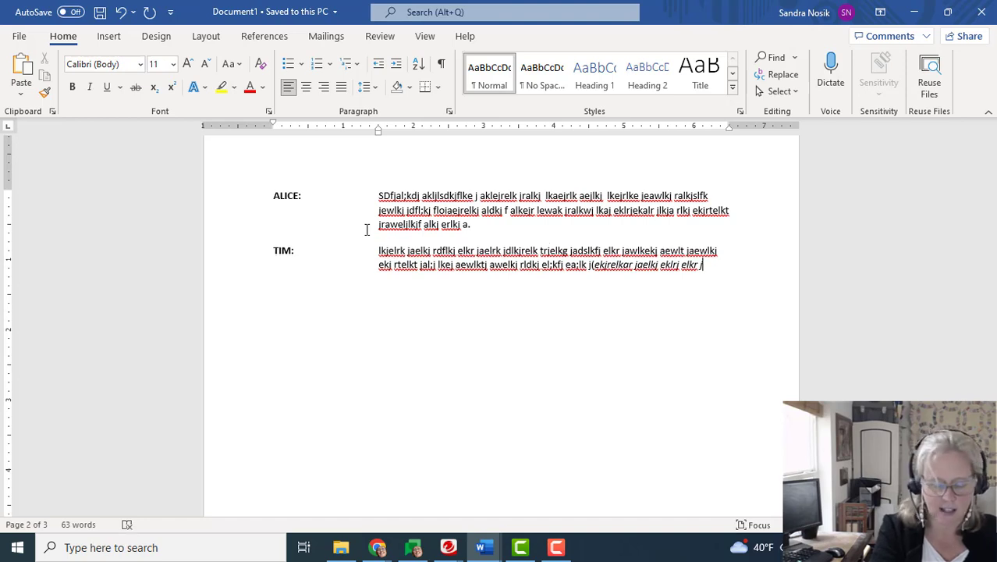
text())
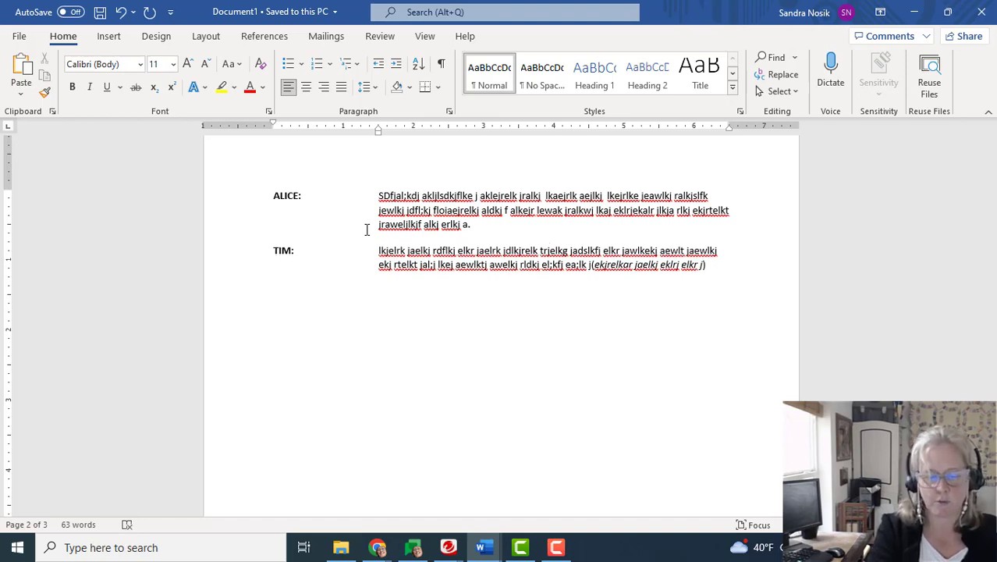